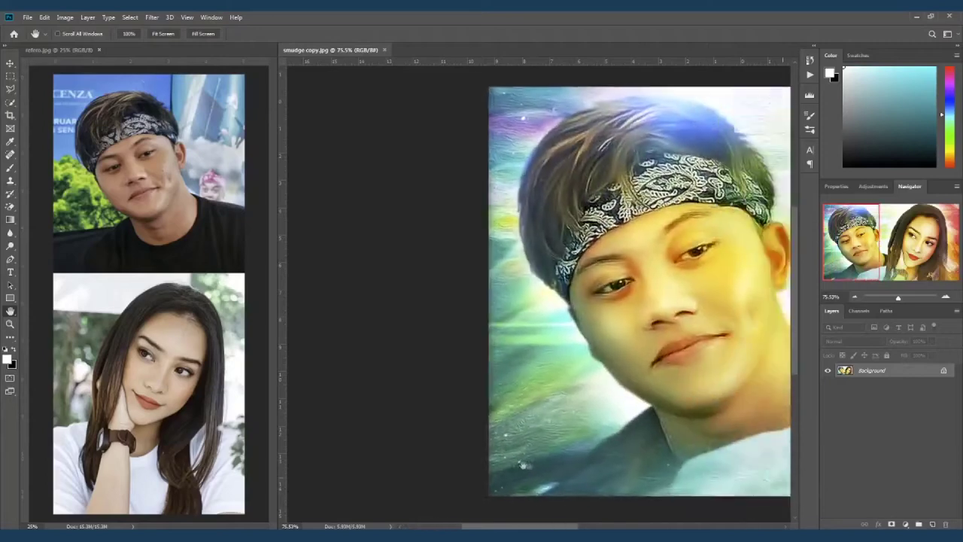
# Step: Scroll the view of the man's oil-painted photo in a.jpeg before tracing his shoulder outline
pyautogui.scroll(-3, 504, 451)
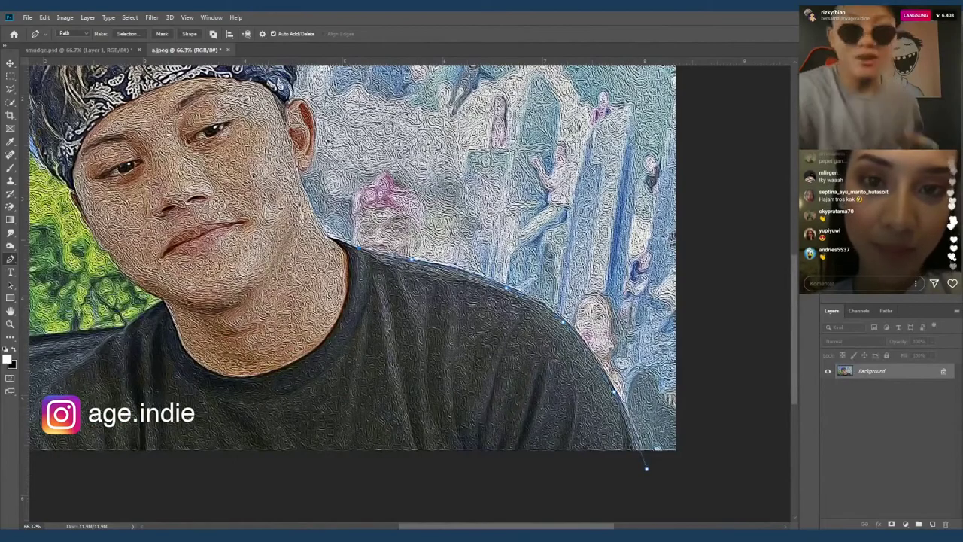
# Step: Scroll the view in smudge.psd, where the couple sit on separate layers
pyautogui.scroll(2, 645, 466)
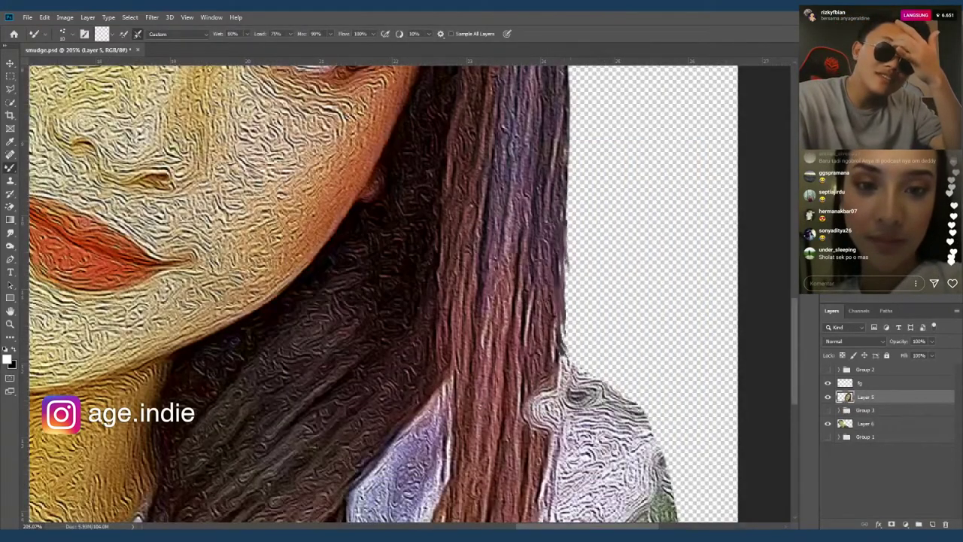
# Step: Smudge the left edge of the woman's hair outward on Layer 5
pyautogui.scroll(3, 384, 294)
pyautogui.scroll(1, 580, 129)
pyautogui.scroll(3, 581, 129)
pyautogui.scroll(2, 613, 215)
pyautogui.scroll(2, 613, 215)
pyautogui.scroll(-3, 582, 218)
pyautogui.scroll(-1, 583, 219)
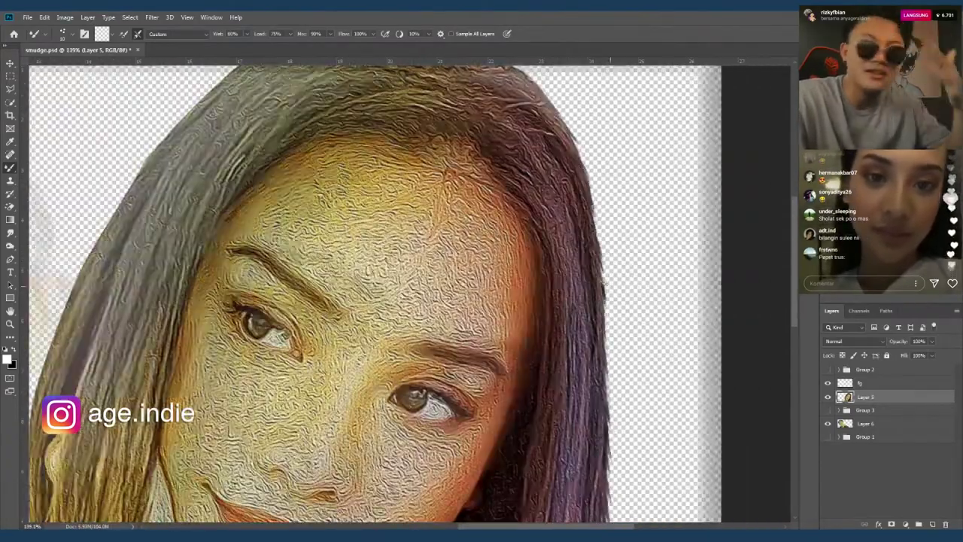
pyautogui.scroll(-2, 583, 218)
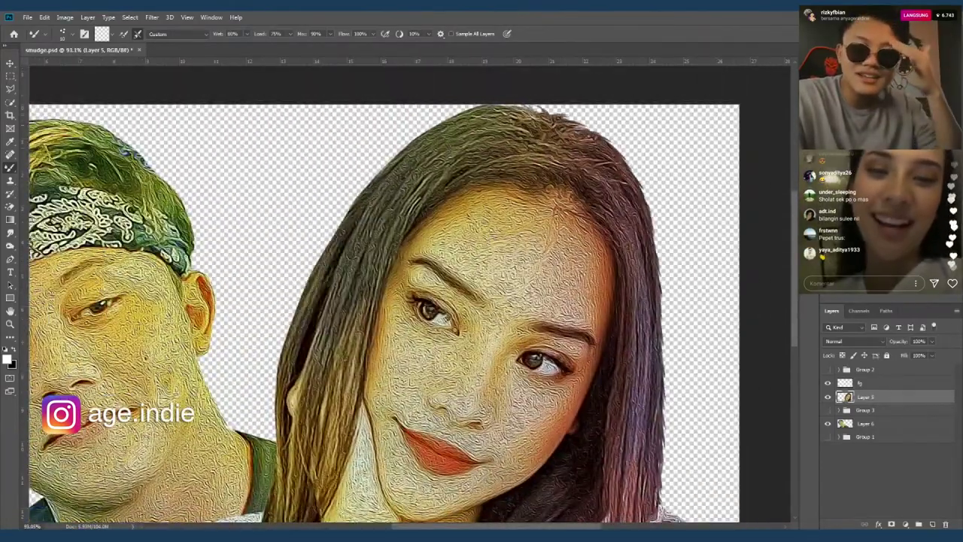
pyautogui.moveTo(425, 132); pyautogui.dragTo(339, 225)
pyautogui.moveTo(376, 166); pyautogui.dragTo(331, 256)
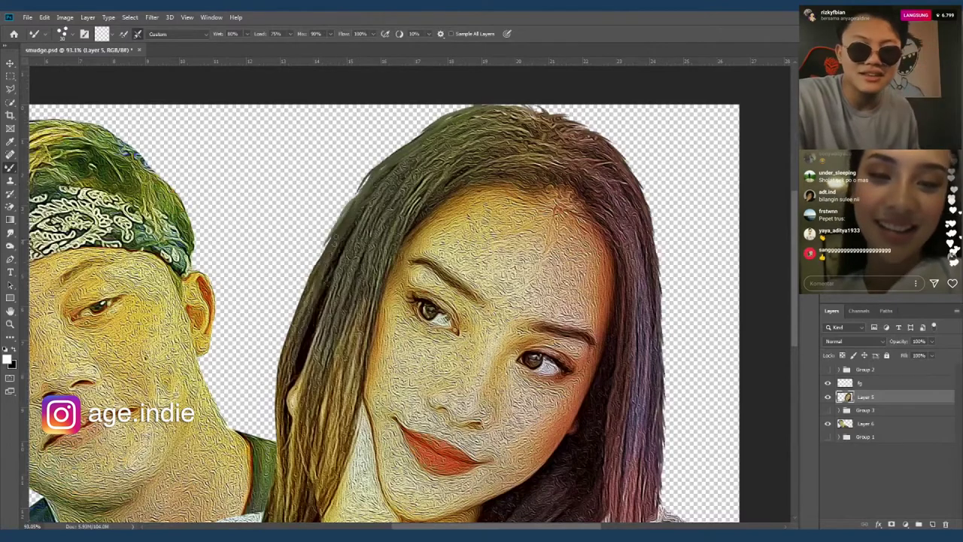
# Step: On Layer 6, smudge the upper-left and left edges of the man's hair
pyautogui.moveTo(376, 301); pyautogui.dragTo(493, 233)
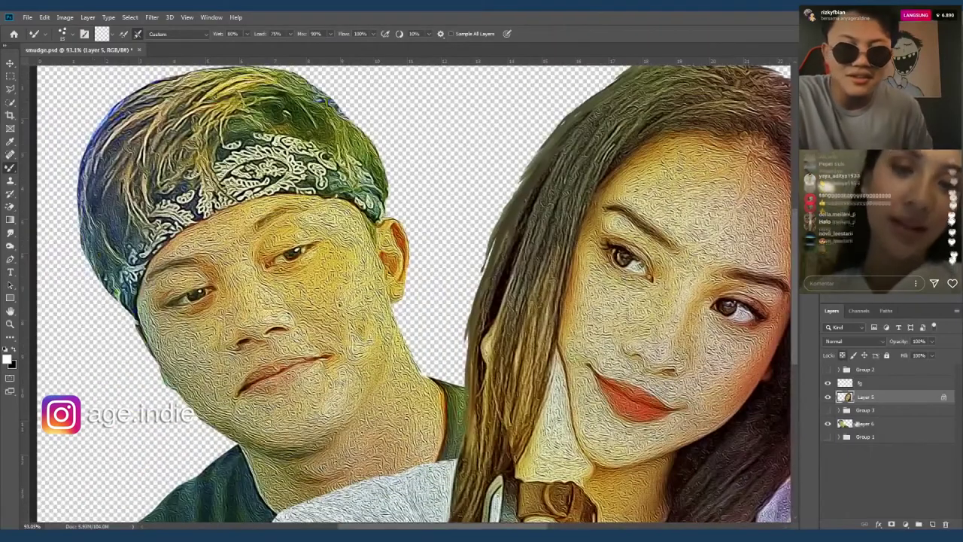
pyautogui.click(866, 423)
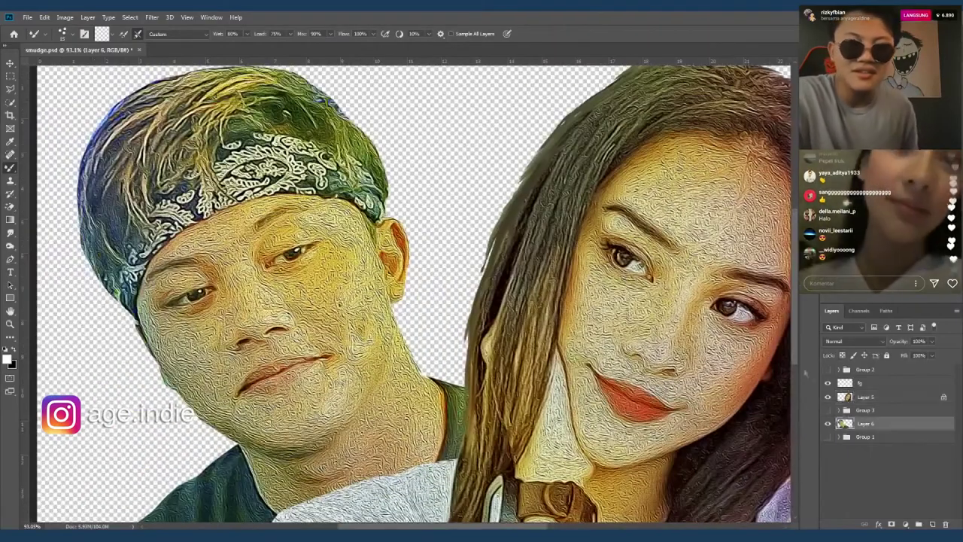
pyautogui.scroll(2, 376, 150)
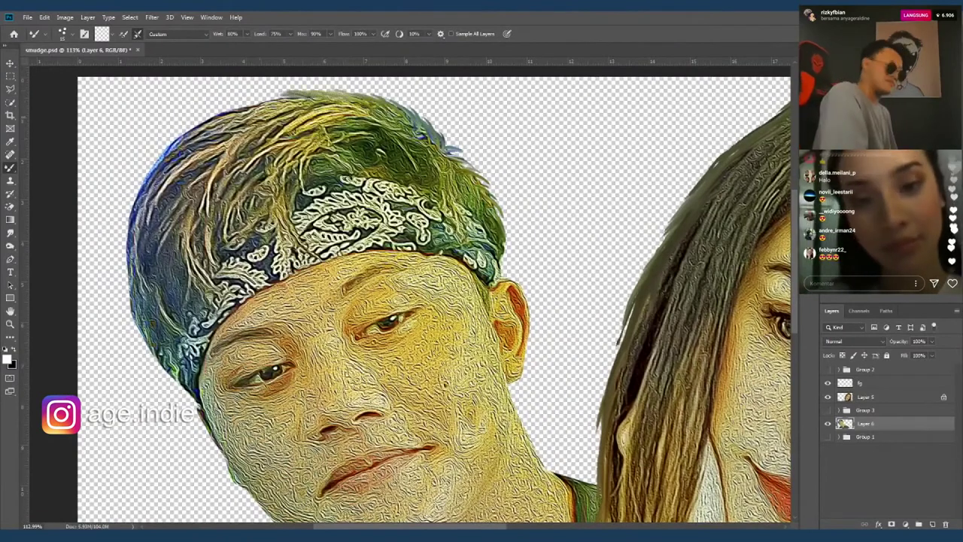
pyautogui.moveTo(185, 141); pyautogui.dragTo(154, 173)
pyautogui.moveTo(126, 226)
pyautogui.mouseDown()
pyautogui.moveTo(133, 294)
pyautogui.moveTo(162, 376)
pyautogui.mouseUp()
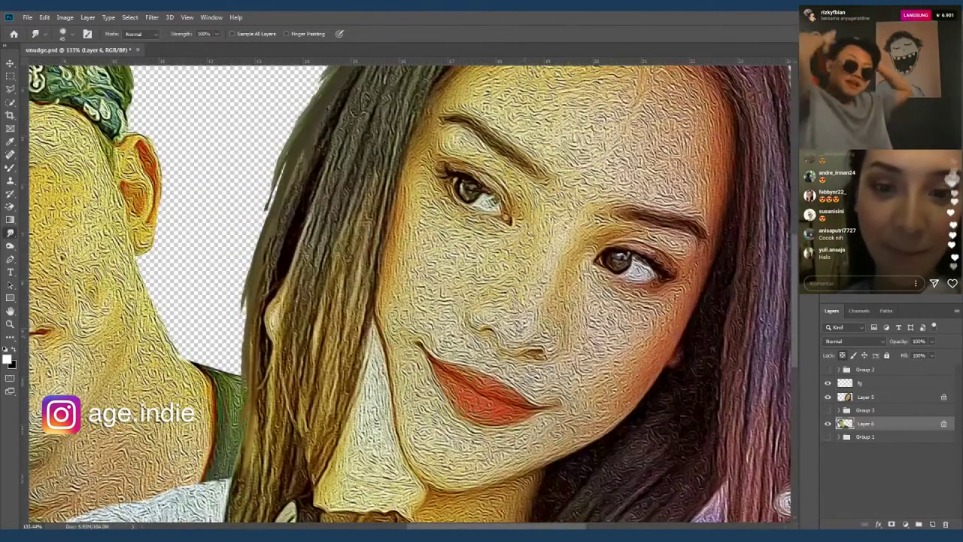
# Step: Return to Layer 5 and smudge the woman's nose bridge smooth at 100% strength
pyautogui.hotkey('alt', ']')
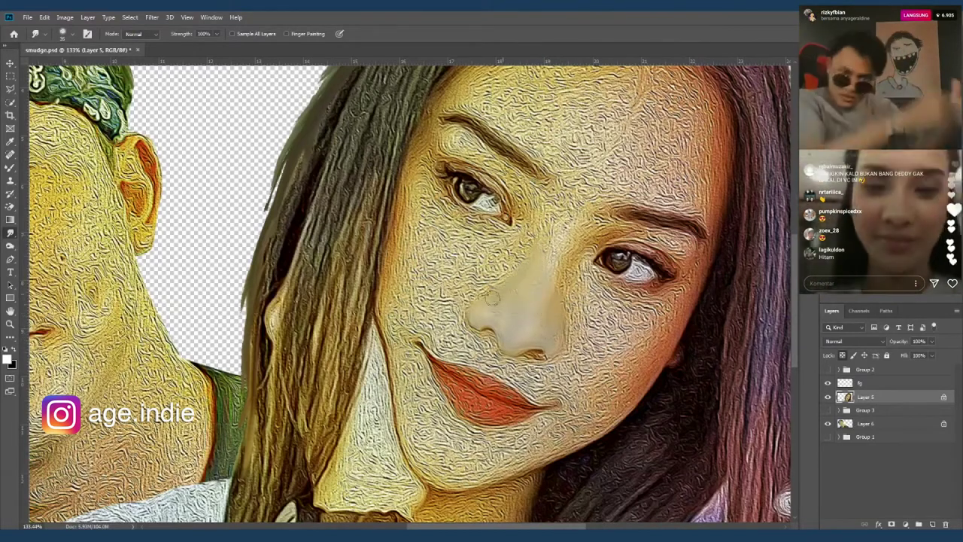
pyautogui.moveTo(590, 219); pyautogui.dragTo(596, 227)
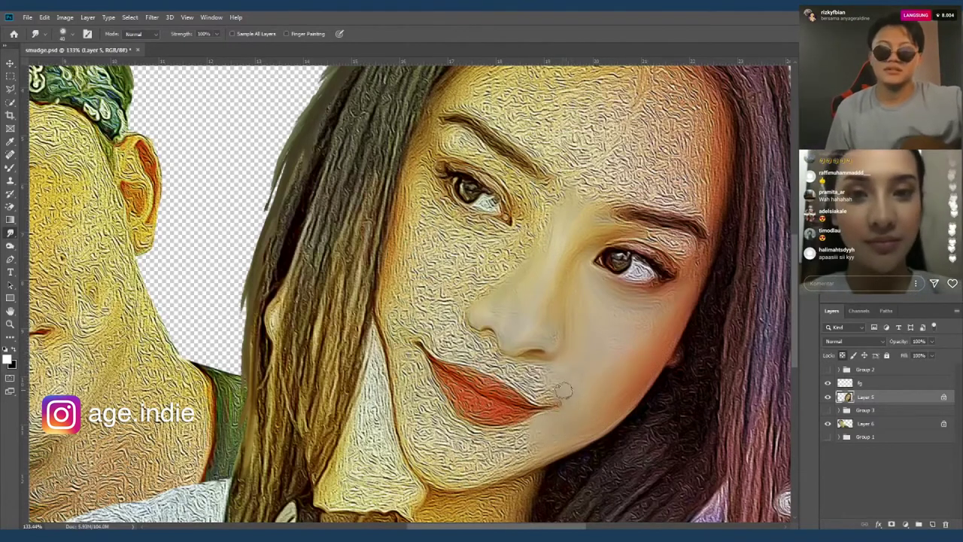
pyautogui.scroll(3, 564, 361)
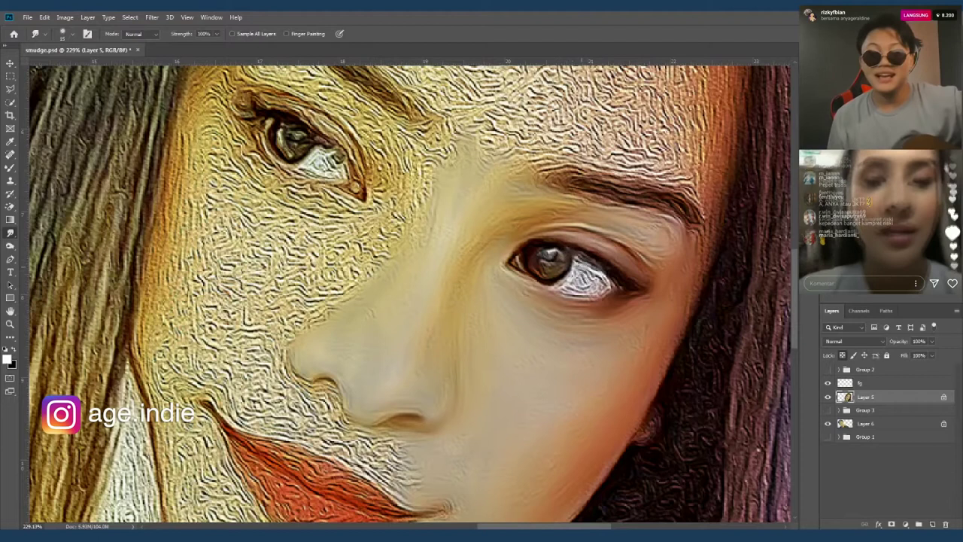
# Step: Smooth the white of the woman's eye, her upper eyelid and the skin above it
pyautogui.moveTo(591, 282); pyautogui.dragTo(576, 261)
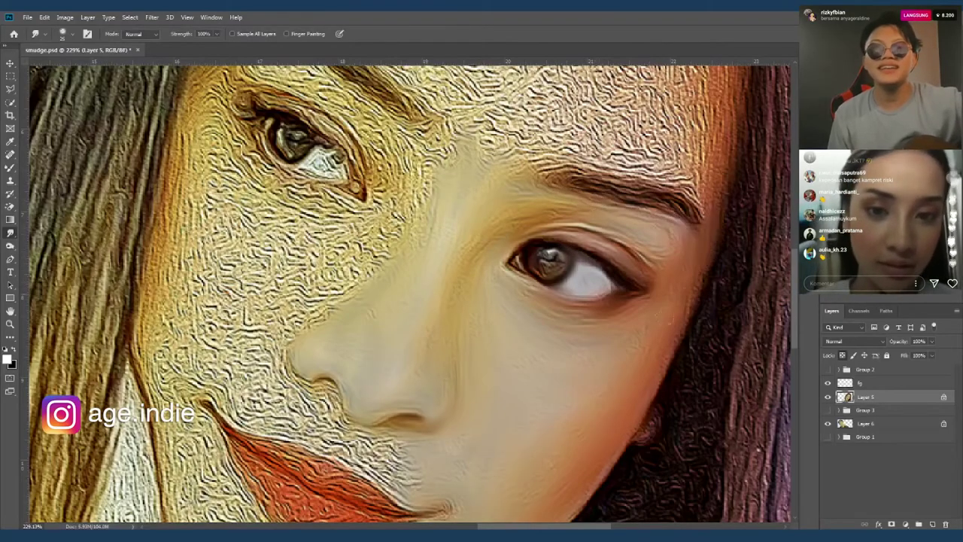
pyautogui.scroll(-5, 632, 350)
pyautogui.scroll(2, 631, 350)
pyautogui.scroll(1, 631, 350)
pyautogui.scroll(1, 632, 350)
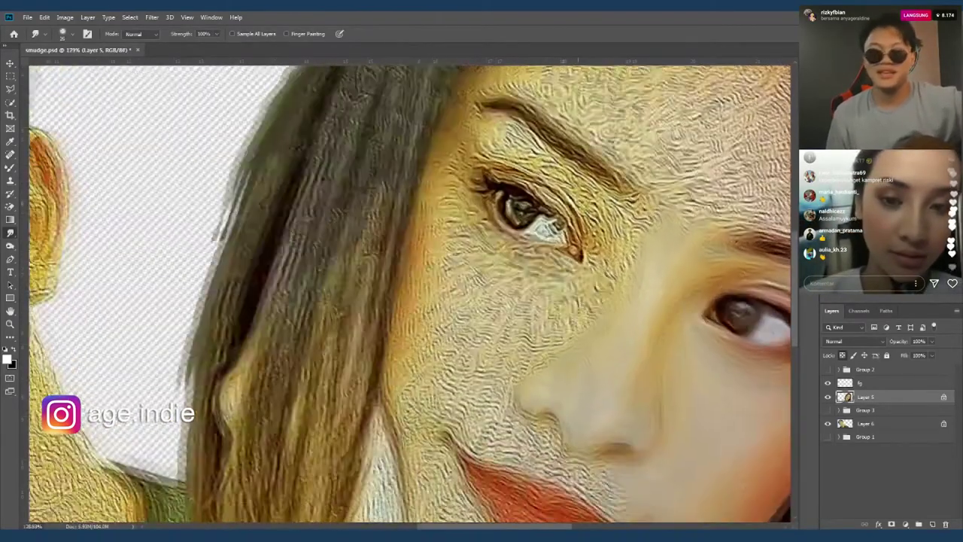
pyautogui.scroll(1, 527, 195)
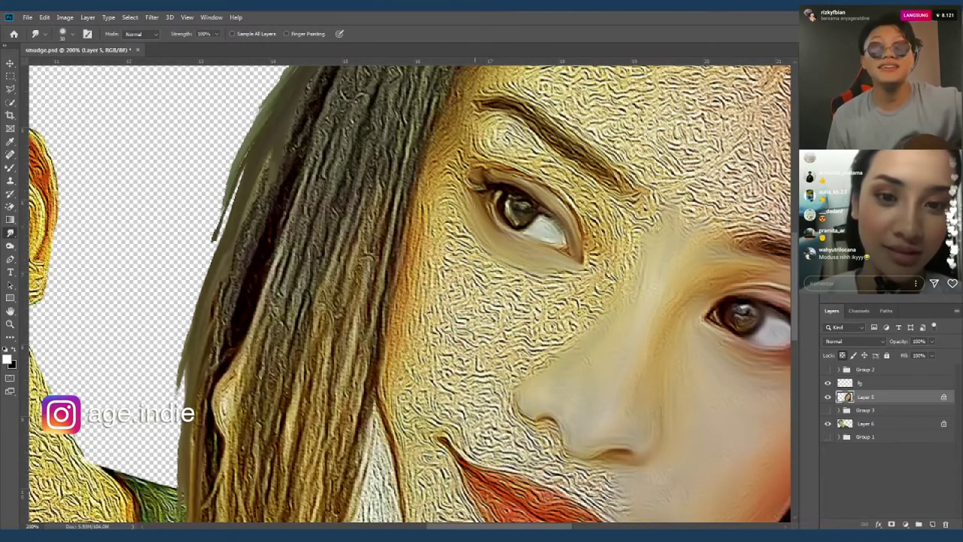
pyautogui.moveTo(531, 169); pyautogui.dragTo(586, 272)
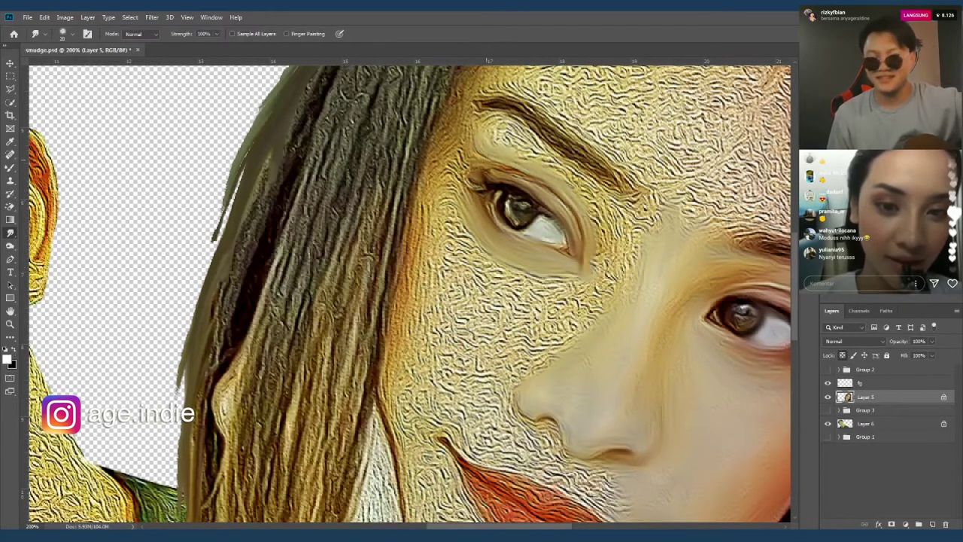
pyautogui.moveTo(460, 151); pyautogui.dragTo(462, 190)
pyautogui.moveTo(478, 113)
pyautogui.mouseDown()
pyautogui.moveTo(620, 226)
pyautogui.moveTo(631, 276)
pyautogui.mouseUp()
# Step: Smooth the skin below her eye, her left cheek and beside her lips
pyautogui.moveTo(574, 340)
pyautogui.mouseDown()
pyautogui.moveTo(578, 290)
pyautogui.moveTo(530, 290)
pyautogui.moveTo(541, 361)
pyautogui.mouseUp()
pyautogui.moveTo(546, 320)
pyautogui.mouseDown()
pyautogui.moveTo(458, 230)
pyautogui.moveTo(428, 249)
pyautogui.moveTo(473, 228)
pyautogui.moveTo(421, 316)
pyautogui.moveTo(519, 285)
pyautogui.moveTo(501, 301)
pyautogui.moveTo(527, 369)
pyautogui.mouseUp()
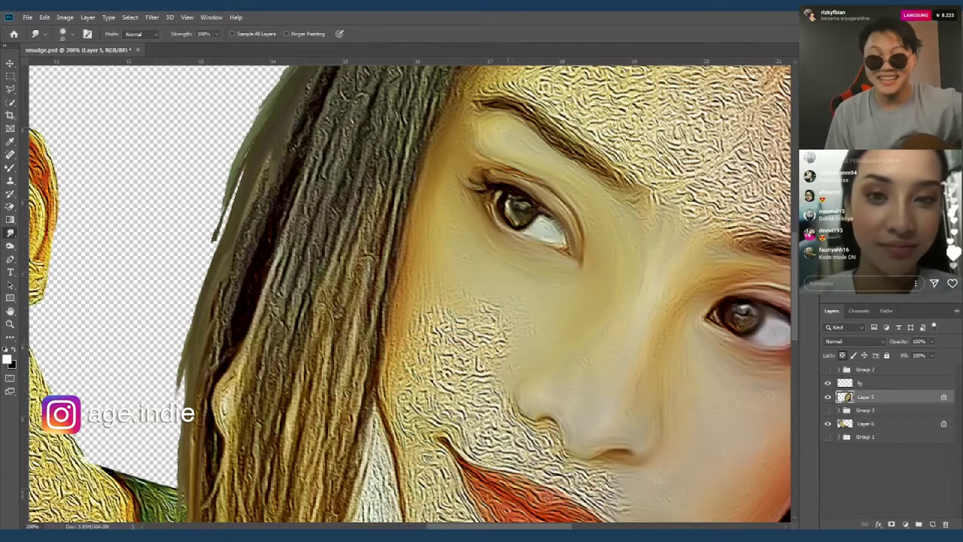
pyautogui.moveTo(508, 309)
pyautogui.mouseDown()
pyautogui.moveTo(484, 370)
pyautogui.moveTo(435, 344)
pyautogui.moveTo(398, 373)
pyautogui.moveTo(437, 343)
pyautogui.moveTo(452, 392)
pyautogui.moveTo(482, 414)
pyautogui.moveTo(395, 412)
pyautogui.mouseUp()
pyautogui.scroll(-5, 397, 413)
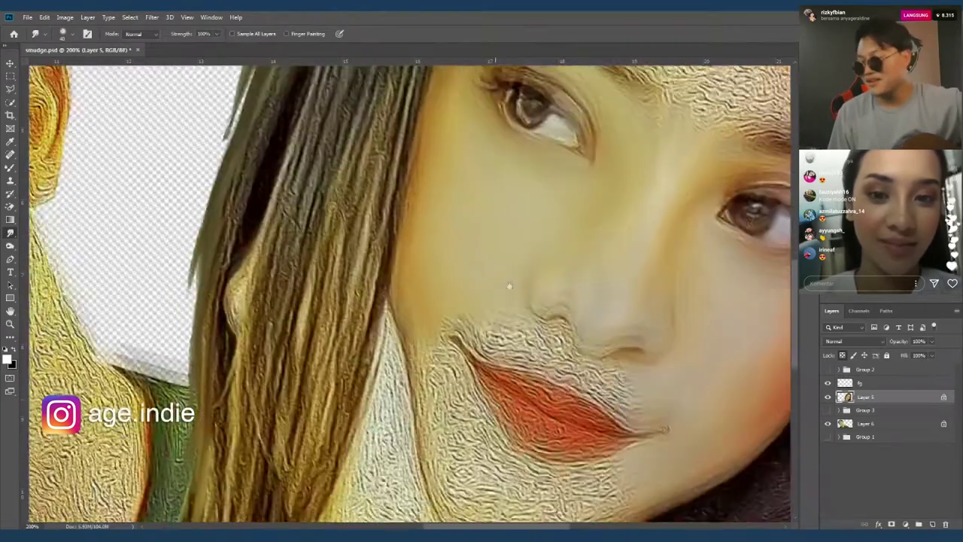
pyautogui.moveTo(460, 325)
pyautogui.mouseDown()
pyautogui.moveTo(429, 362)
pyautogui.moveTo(452, 482)
pyautogui.moveTo(450, 365)
pyautogui.moveTo(461, 345)
pyautogui.moveTo(470, 377)
pyautogui.moveTo(527, 422)
pyautogui.moveTo(459, 451)
pyautogui.moveTo(467, 475)
pyautogui.moveTo(587, 460)
pyautogui.moveTo(535, 441)
pyautogui.moveTo(625, 460)
pyautogui.mouseUp()
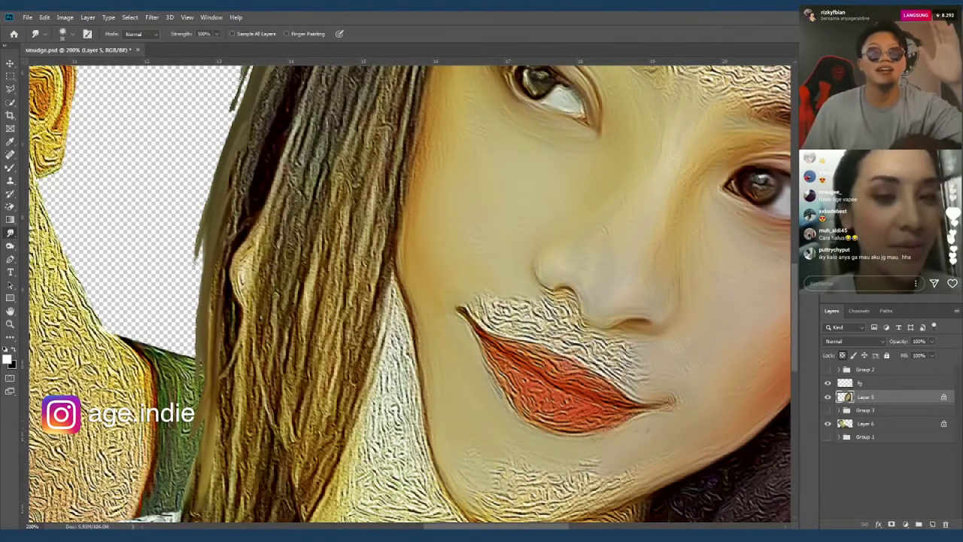
# Step: Smooth the wavy chin texture, the skin above the upper lip and the nostril
pyautogui.scroll(-2, 518, 436)
pyautogui.moveTo(500, 444)
pyautogui.mouseDown()
pyautogui.moveTo(561, 493)
pyautogui.moveTo(557, 466)
pyautogui.moveTo(591, 441)
pyautogui.moveTo(590, 419)
pyautogui.mouseUp()
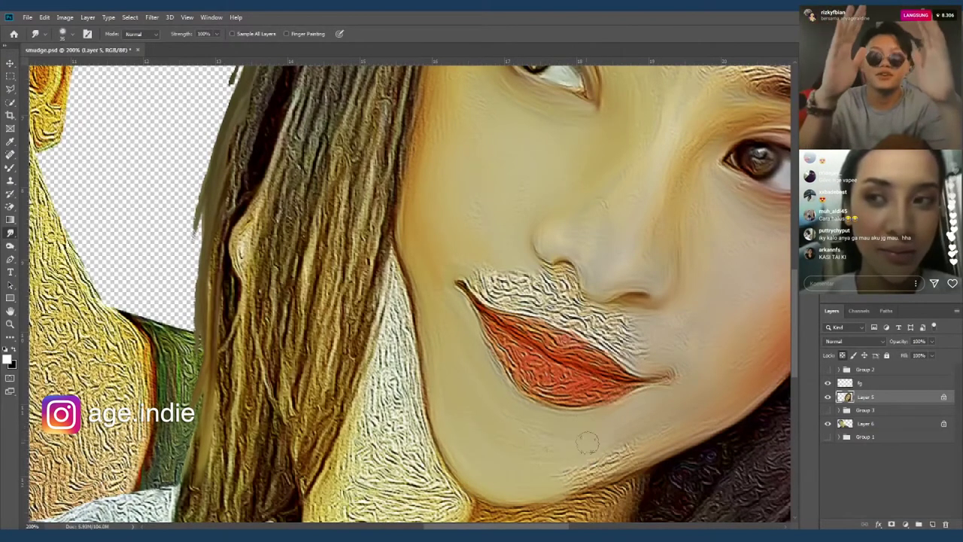
pyautogui.moveTo(549, 290)
pyautogui.mouseDown()
pyautogui.moveTo(466, 290)
pyautogui.moveTo(520, 284)
pyautogui.moveTo(482, 260)
pyautogui.moveTo(542, 286)
pyautogui.moveTo(531, 265)
pyautogui.mouseUp()
pyautogui.moveTo(560, 294); pyautogui.dragTo(519, 308)
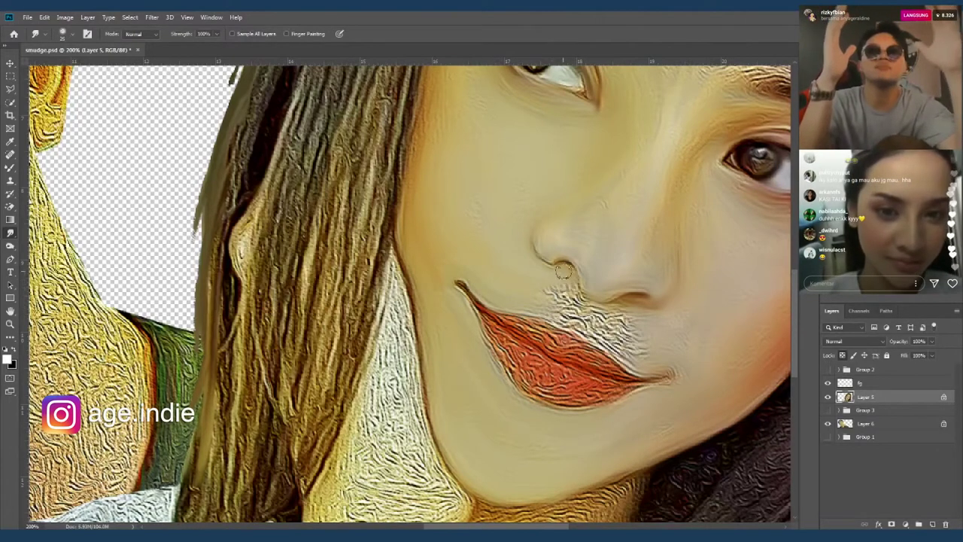
pyautogui.moveTo(568, 290)
pyautogui.mouseDown()
pyautogui.moveTo(543, 311)
pyautogui.moveTo(602, 323)
pyautogui.mouseUp()
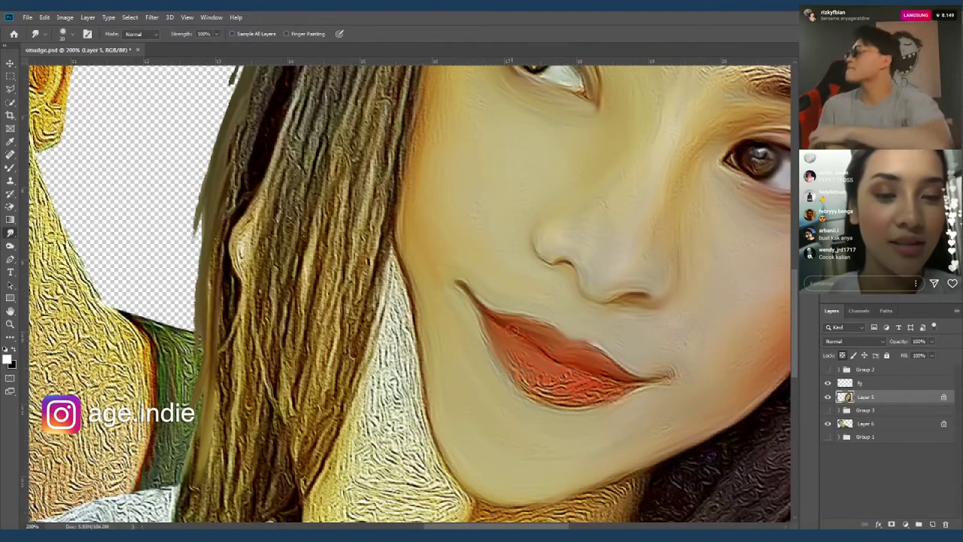
# Step: Smooth the texture of the woman's lower lip
pyautogui.moveTo(520, 373); pyautogui.dragTo(580, 391)
pyautogui.moveTo(534, 361); pyautogui.dragTo(580, 369)
pyautogui.moveTo(615, 395)
pyautogui.mouseDown()
pyautogui.moveTo(572, 393)
pyautogui.moveTo(625, 396)
pyautogui.mouseUp()
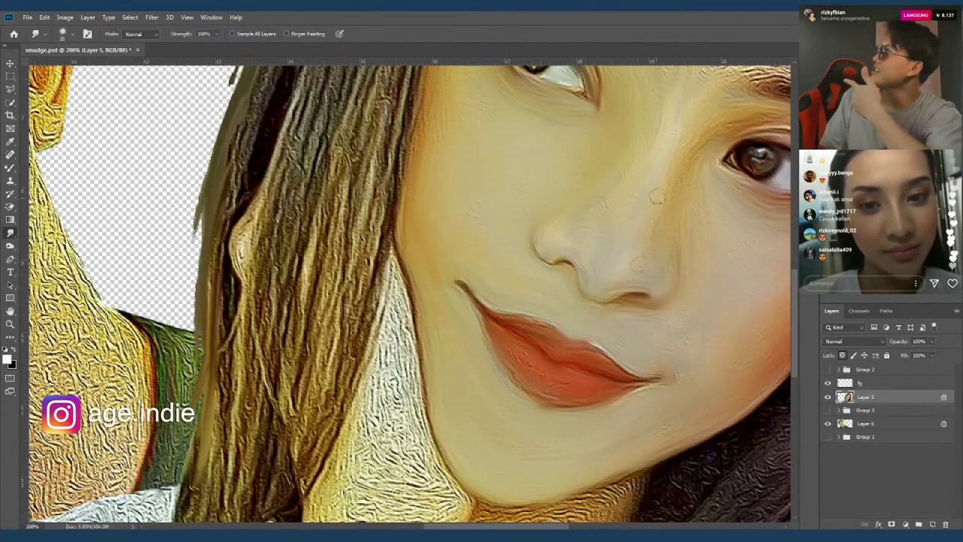
pyautogui.moveTo(656, 198); pyautogui.dragTo(468, 453)
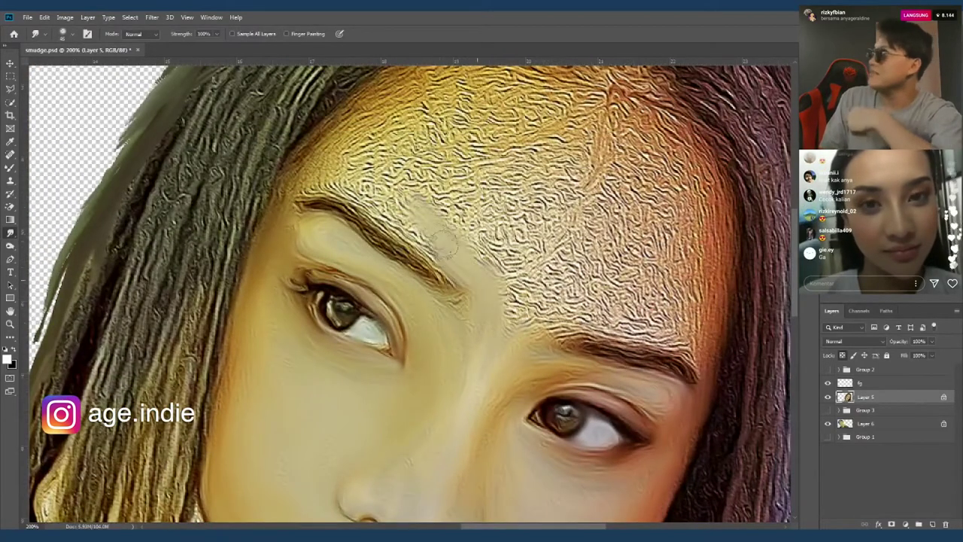
# Step: Smudge the forehead between and to the right of the woman's brows
pyautogui.moveTo(444, 241); pyautogui.dragTo(368, 188)
pyautogui.moveTo(459, 222)
pyautogui.mouseDown()
pyautogui.moveTo(497, 332)
pyautogui.moveTo(602, 313)
pyautogui.mouseUp()
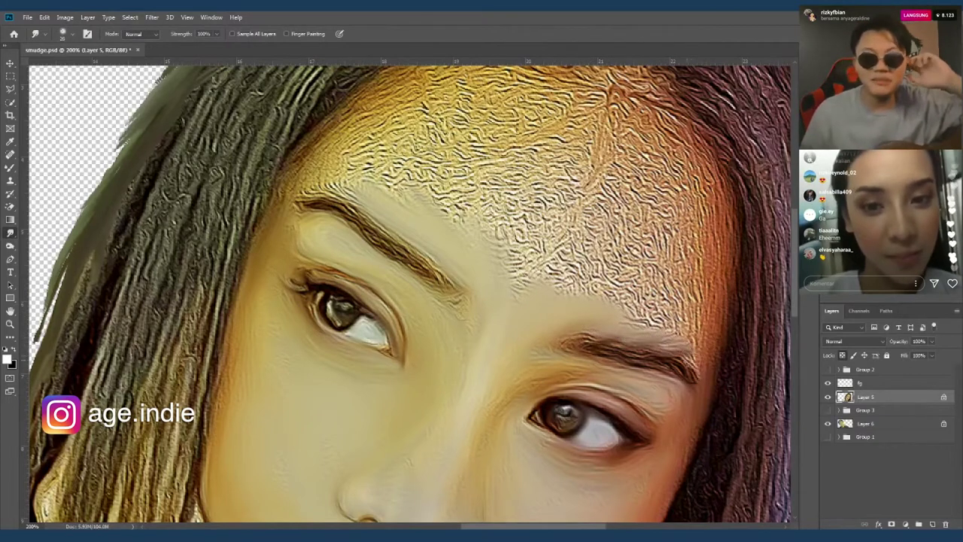
pyautogui.moveTo(697, 361); pyautogui.dragTo(688, 286)
pyautogui.moveTo(677, 346); pyautogui.dragTo(711, 249)
pyautogui.moveTo(684, 325)
pyautogui.mouseDown()
pyautogui.moveTo(647, 278)
pyautogui.moveTo(685, 241)
pyautogui.moveTo(707, 143)
pyautogui.mouseUp()
pyautogui.moveTo(640, 256)
pyautogui.mouseDown()
pyautogui.moveTo(523, 293)
pyautogui.moveTo(602, 199)
pyautogui.moveTo(655, 226)
pyautogui.moveTo(677, 181)
pyautogui.mouseUp()
pyautogui.moveTo(490, 204)
pyautogui.mouseDown()
pyautogui.moveTo(551, 230)
pyautogui.moveTo(542, 215)
pyautogui.moveTo(617, 143)
pyautogui.mouseUp()
pyautogui.moveTo(595, 188); pyautogui.dragTo(670, 143)
# Step: Smooth the forehead above the left brow, the left eyebrow and the hairline area
pyautogui.moveTo(482, 230)
pyautogui.mouseDown()
pyautogui.moveTo(519, 282)
pyautogui.moveTo(413, 215)
pyautogui.moveTo(392, 241)
pyautogui.moveTo(316, 249)
pyautogui.mouseUp()
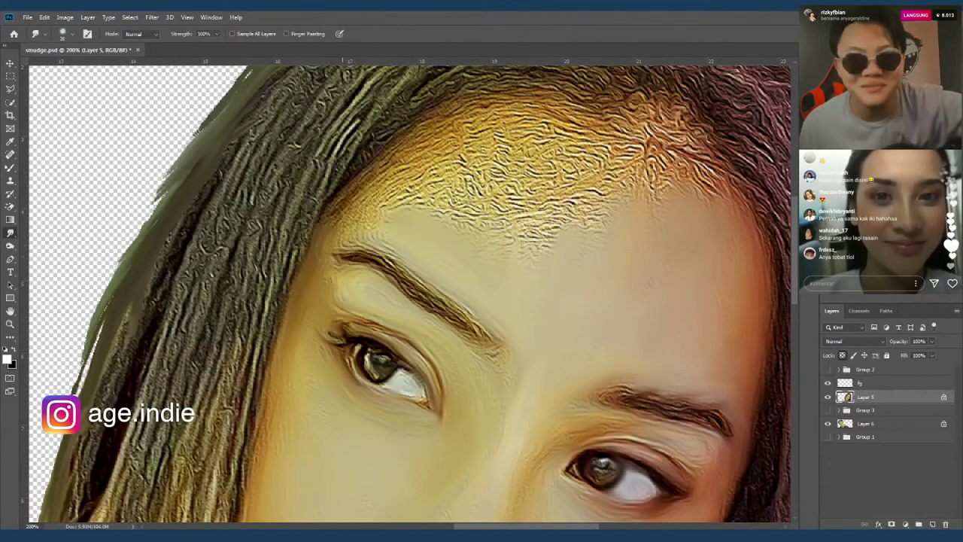
pyautogui.moveTo(384, 222)
pyautogui.mouseDown()
pyautogui.moveTo(358, 191)
pyautogui.moveTo(414, 188)
pyautogui.moveTo(432, 128)
pyautogui.moveTo(447, 141)
pyautogui.mouseUp()
pyautogui.moveTo(463, 188)
pyautogui.mouseDown()
pyautogui.moveTo(470, 213)
pyautogui.moveTo(557, 224)
pyautogui.moveTo(593, 207)
pyautogui.moveTo(496, 185)
pyautogui.mouseUp()
pyautogui.moveTo(387, 238)
pyautogui.mouseDown()
pyautogui.moveTo(393, 263)
pyautogui.moveTo(485, 331)
pyautogui.mouseUp()
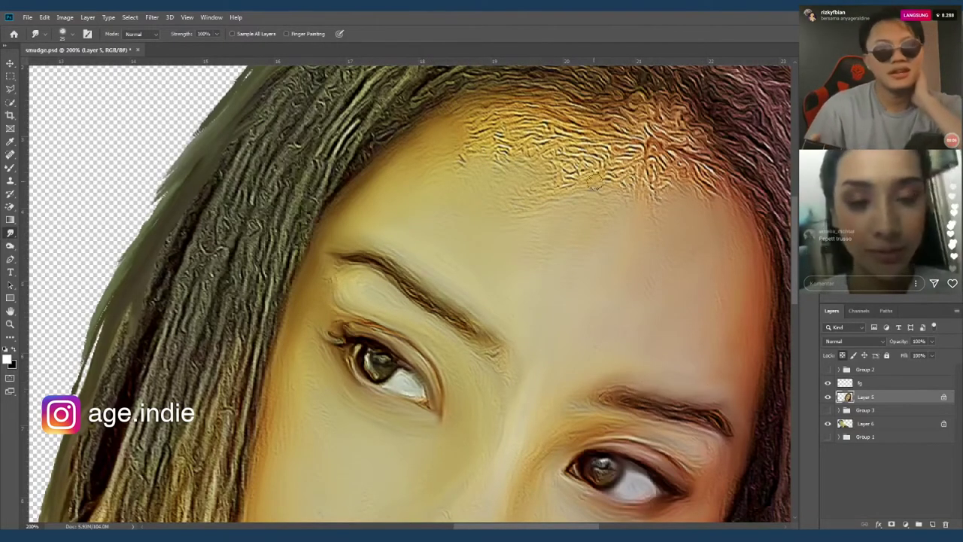
pyautogui.moveTo(580, 181)
pyautogui.mouseDown()
pyautogui.moveTo(514, 170)
pyautogui.moveTo(482, 120)
pyautogui.moveTo(587, 128)
pyautogui.moveTo(573, 151)
pyautogui.moveTo(635, 154)
pyautogui.moveTo(677, 196)
pyautogui.moveTo(689, 147)
pyautogui.mouseUp()
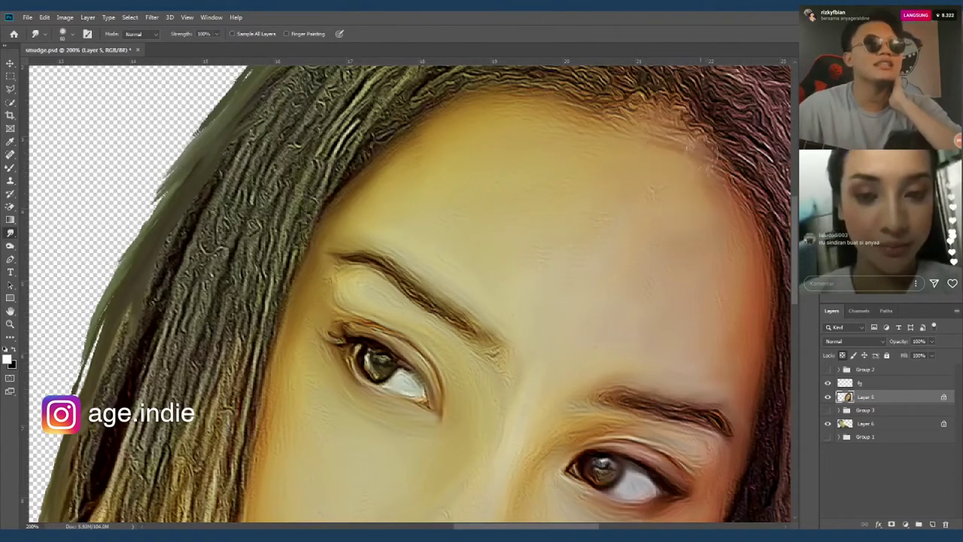
pyautogui.scroll(-2, 635, 280)
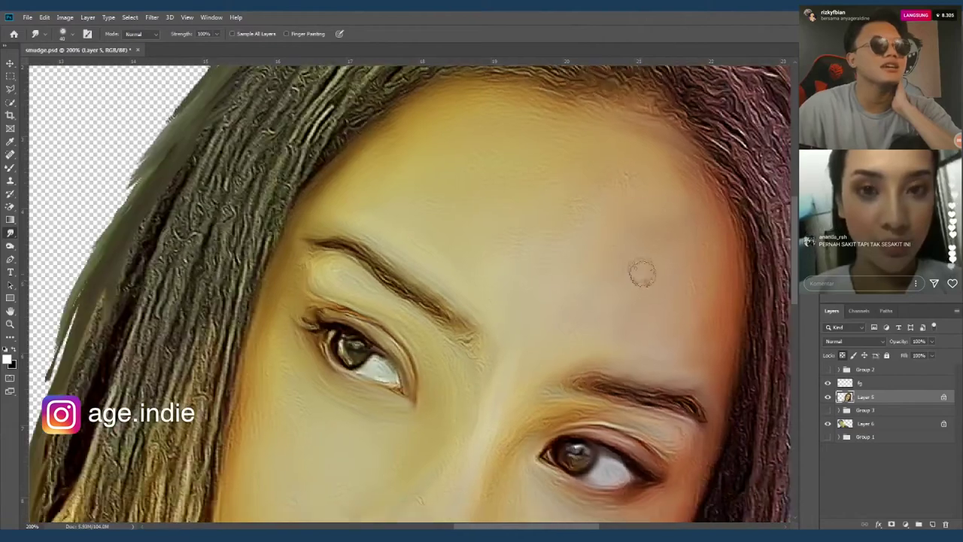
pyautogui.scroll(-4, 641, 271)
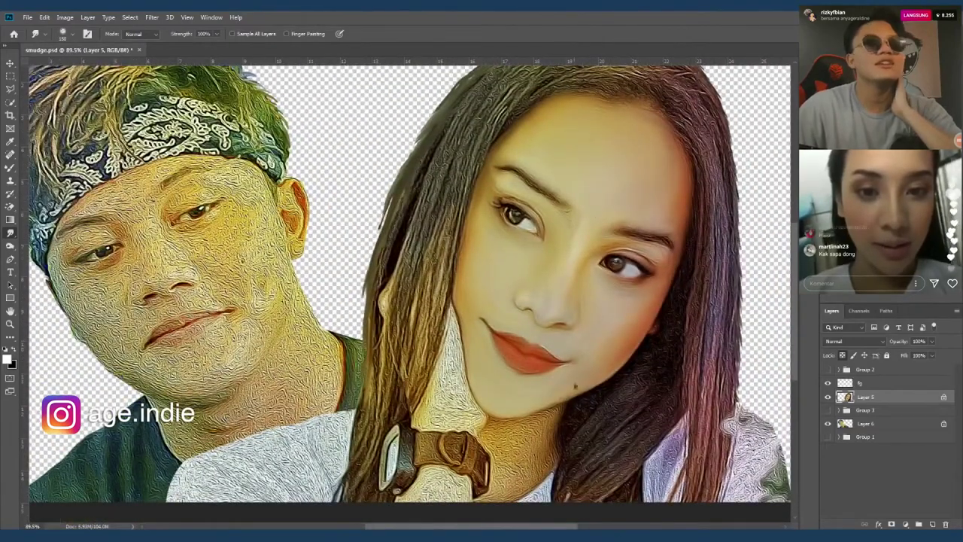
# Step: Smooth the woman's neck, the hair-to-skin edge below the jaw and the patch below the watch strap
pyautogui.scroll(2, 538, 366)
pyautogui.scroll(3, 538, 366)
pyautogui.moveTo(439, 286)
pyautogui.mouseDown()
pyautogui.moveTo(451, 391)
pyautogui.moveTo(467, 308)
pyautogui.moveTo(489, 292)
pyautogui.moveTo(456, 345)
pyautogui.mouseUp()
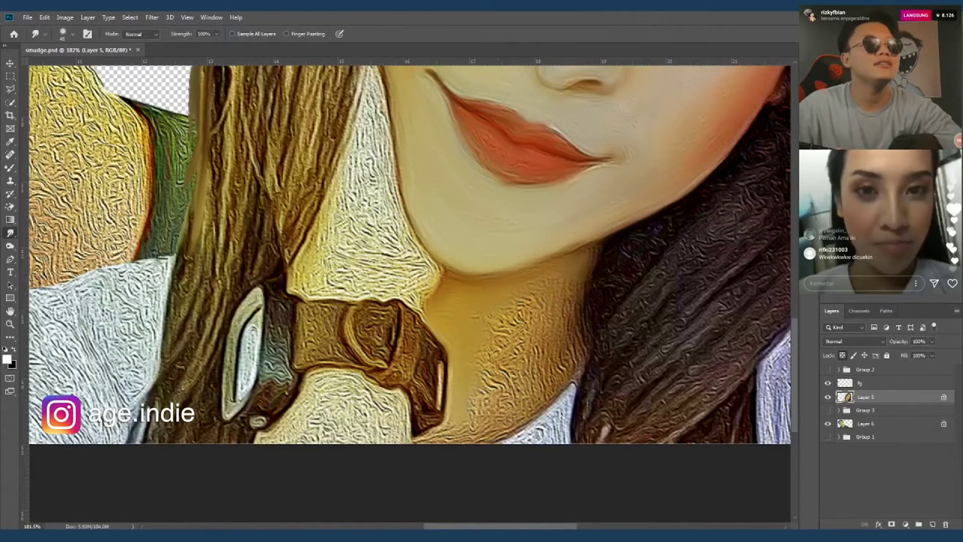
pyautogui.moveTo(566, 346); pyautogui.dragTo(519, 398)
pyautogui.moveTo(519, 339); pyautogui.dragTo(493, 380)
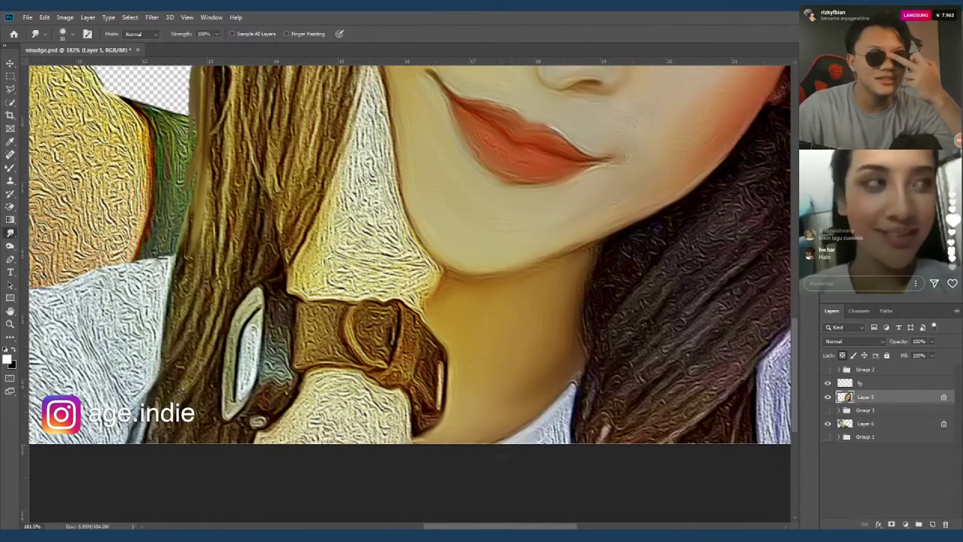
pyautogui.scroll(-2, 565, 434)
pyautogui.scroll(2, 609, 318)
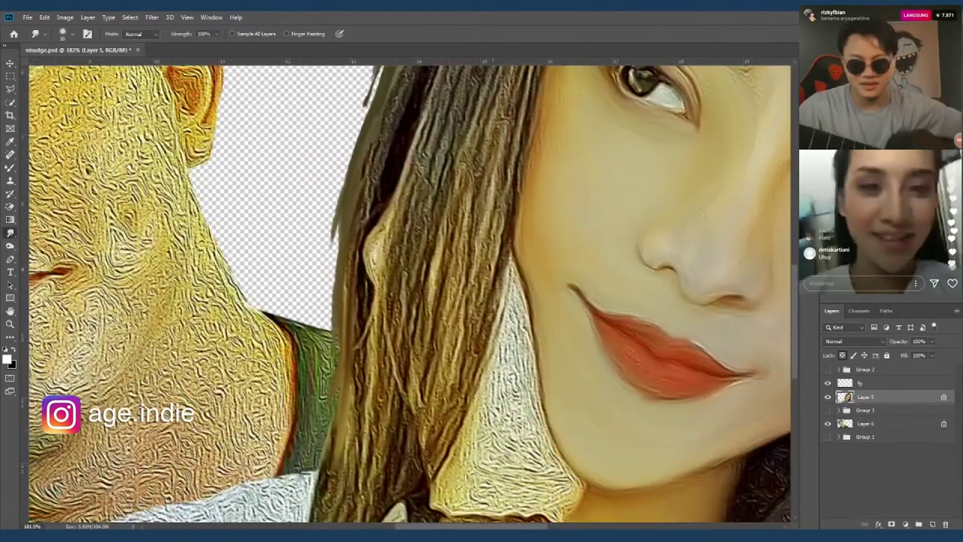
pyautogui.moveTo(510, 301)
pyautogui.mouseDown()
pyautogui.moveTo(467, 504)
pyautogui.moveTo(557, 497)
pyautogui.moveTo(523, 460)
pyautogui.moveTo(539, 427)
pyautogui.mouseUp()
pyautogui.moveTo(497, 350)
pyautogui.mouseDown()
pyautogui.moveTo(482, 316)
pyautogui.moveTo(523, 426)
pyautogui.moveTo(484, 393)
pyautogui.moveTo(489, 422)
pyautogui.moveTo(420, 410)
pyautogui.mouseUp()
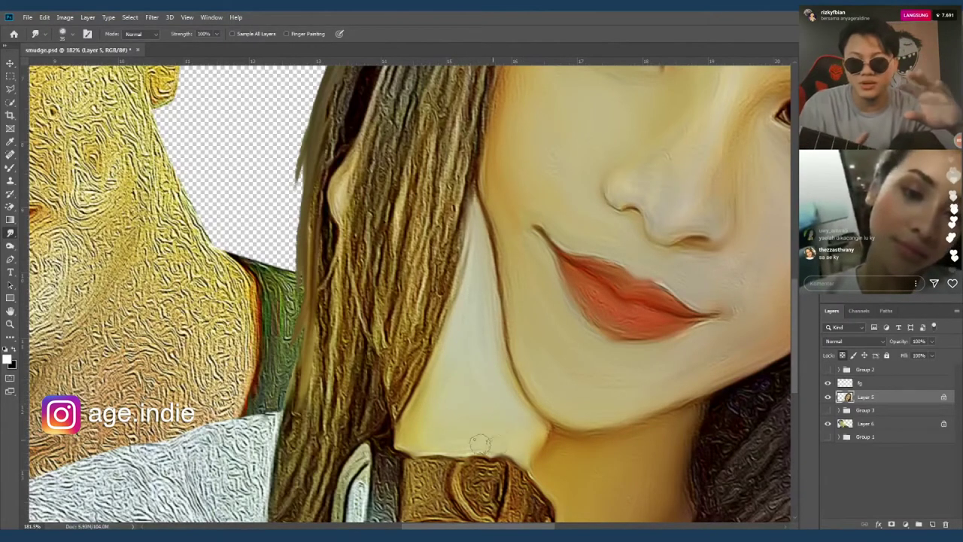
pyautogui.scroll(-5, 482, 441)
pyautogui.moveTo(418, 347)
pyautogui.mouseDown()
pyautogui.moveTo(482, 335)
pyautogui.moveTo(504, 377)
pyautogui.moveTo(465, 356)
pyautogui.moveTo(460, 390)
pyautogui.mouseUp()
# Step: Blend the white shirt beside her hair and at her shoulder into smooth strokes
pyautogui.hscroll(1, 572, 286)
pyautogui.hscroll(5, 456, 279)
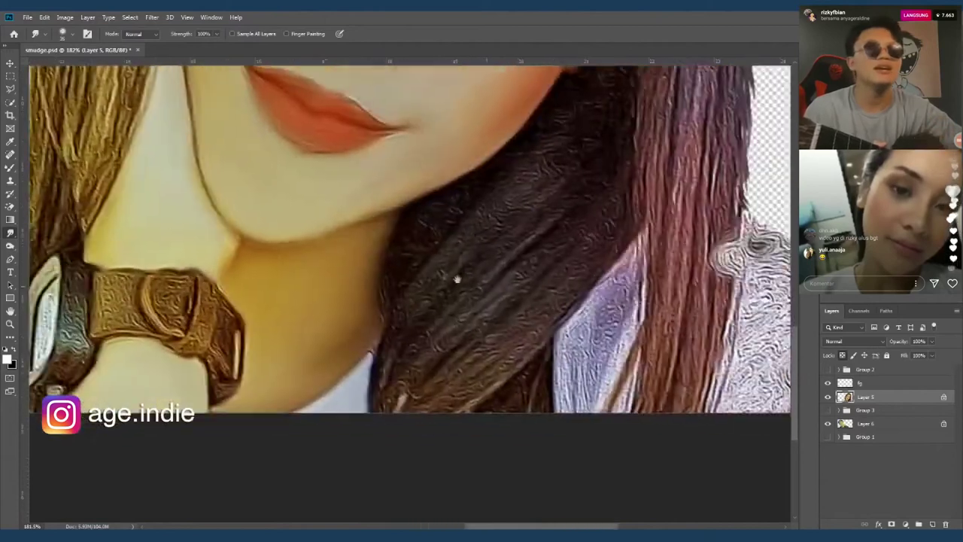
pyautogui.hscroll(2, 456, 279)
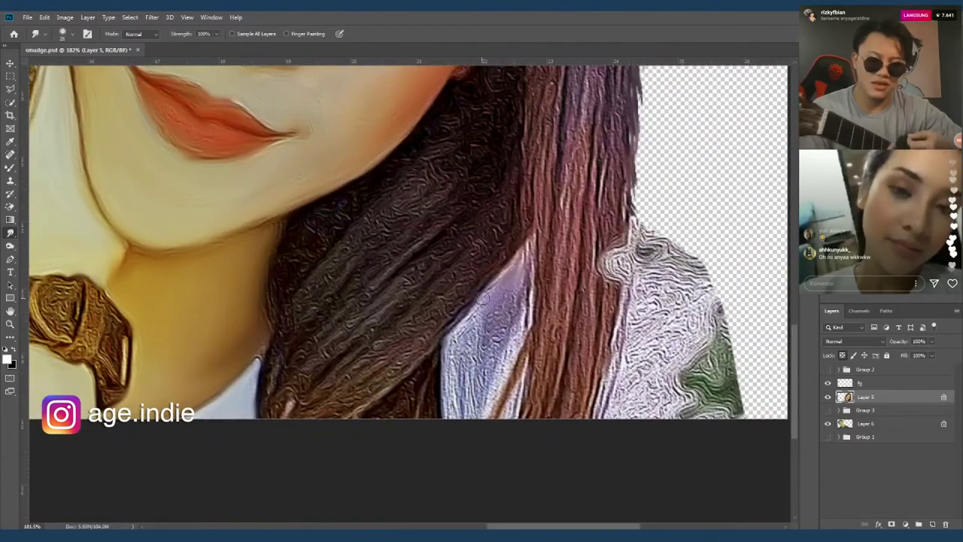
pyautogui.moveTo(482, 299); pyautogui.dragTo(450, 362)
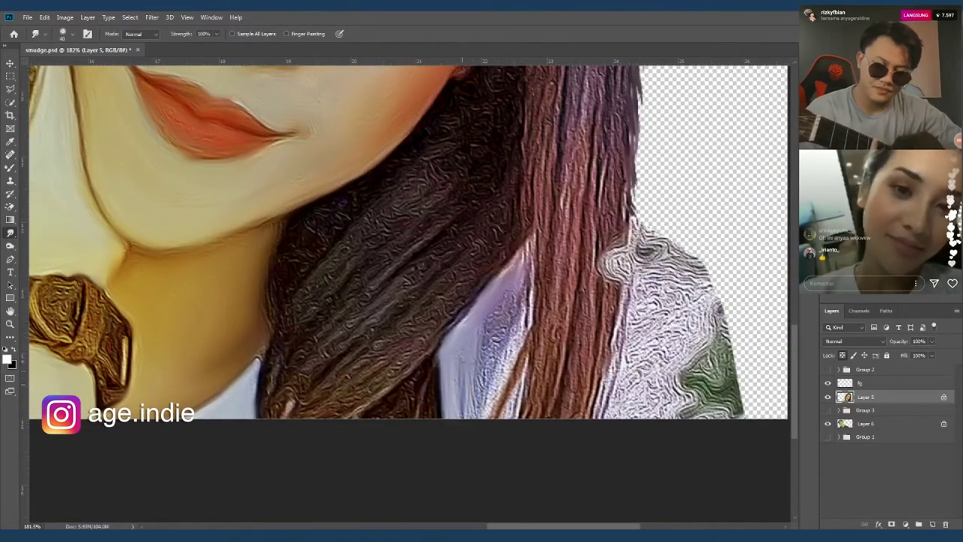
pyautogui.moveTo(527, 230); pyautogui.dragTo(470, 433)
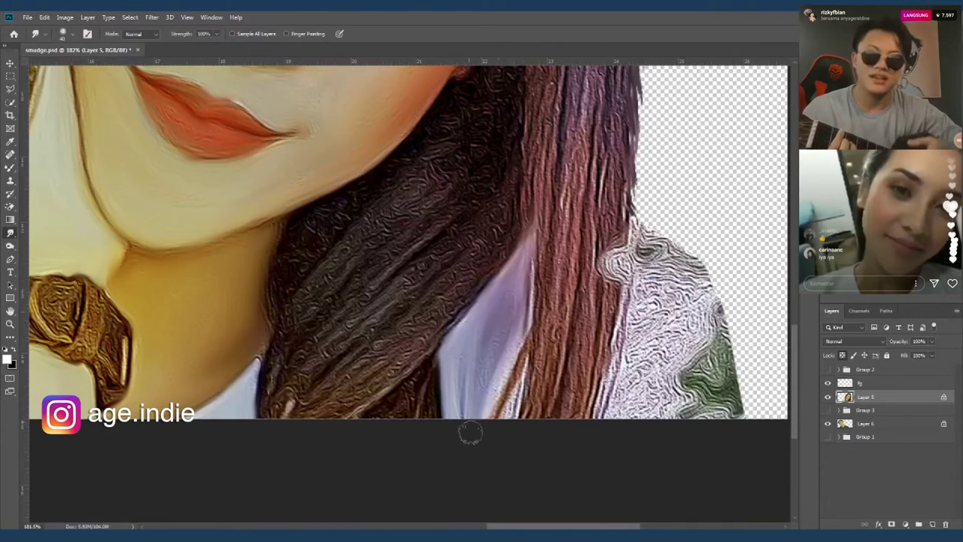
pyautogui.moveTo(620, 256)
pyautogui.mouseDown()
pyautogui.moveTo(650, 215)
pyautogui.moveTo(637, 277)
pyautogui.moveTo(638, 351)
pyautogui.moveTo(735, 388)
pyautogui.mouseUp()
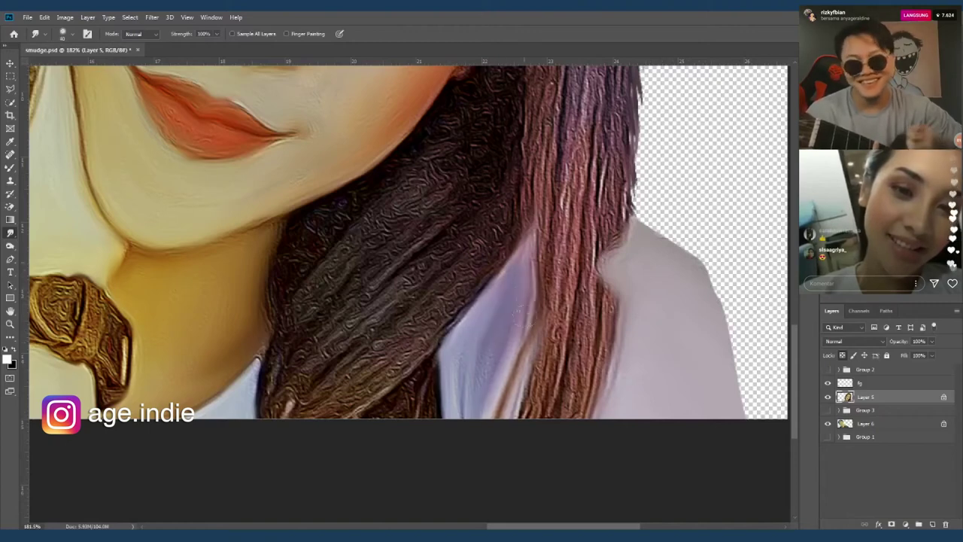
pyautogui.scroll(-5, 630, 358)
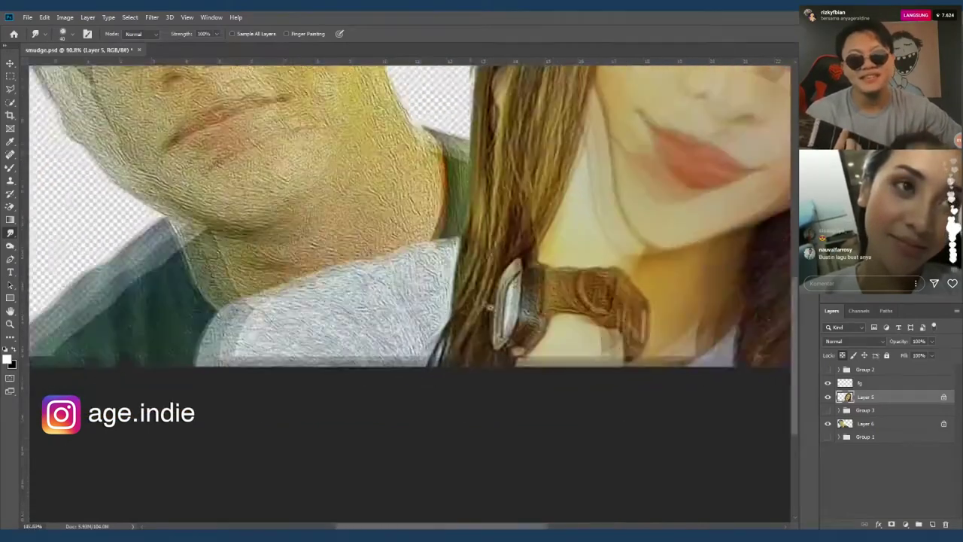
# Step: Smudge the shirt texture near the woman's hair edge smooth
pyautogui.scroll(5, 120, 339)
pyautogui.moveTo(519, 225)
pyautogui.mouseDown()
pyautogui.moveTo(504, 332)
pyautogui.moveTo(497, 249)
pyautogui.moveTo(497, 361)
pyautogui.moveTo(444, 248)
pyautogui.moveTo(420, 254)
pyautogui.moveTo(414, 298)
pyautogui.moveTo(354, 331)
pyautogui.moveTo(302, 301)
pyautogui.moveTo(282, 304)
pyautogui.moveTo(339, 369)
pyautogui.moveTo(256, 361)
pyautogui.moveTo(196, 372)
pyautogui.moveTo(188, 387)
pyautogui.mouseUp()
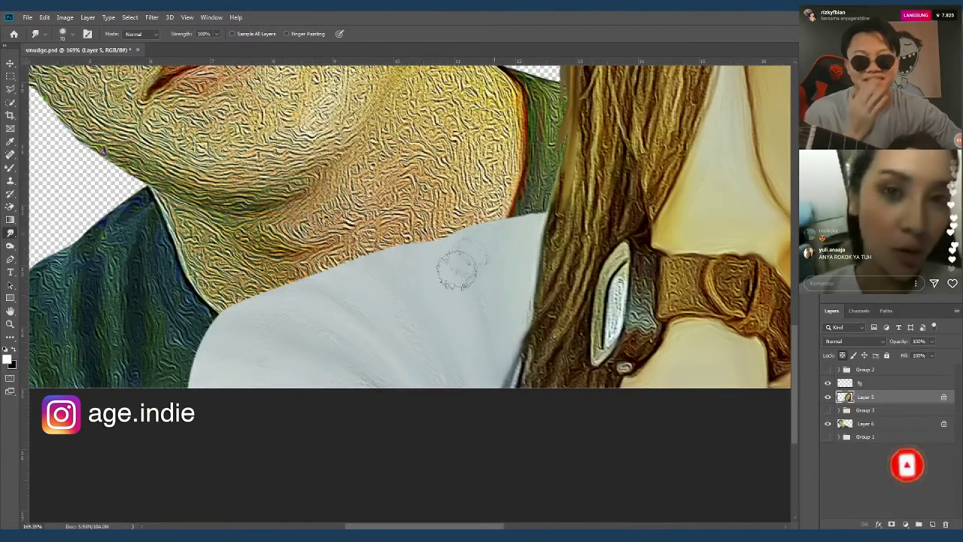
pyautogui.scroll(-5, 455, 266)
pyautogui.scroll(2, 500, 312)
pyautogui.scroll(-3, 510, 317)
pyautogui.scroll(5, 577, 288)
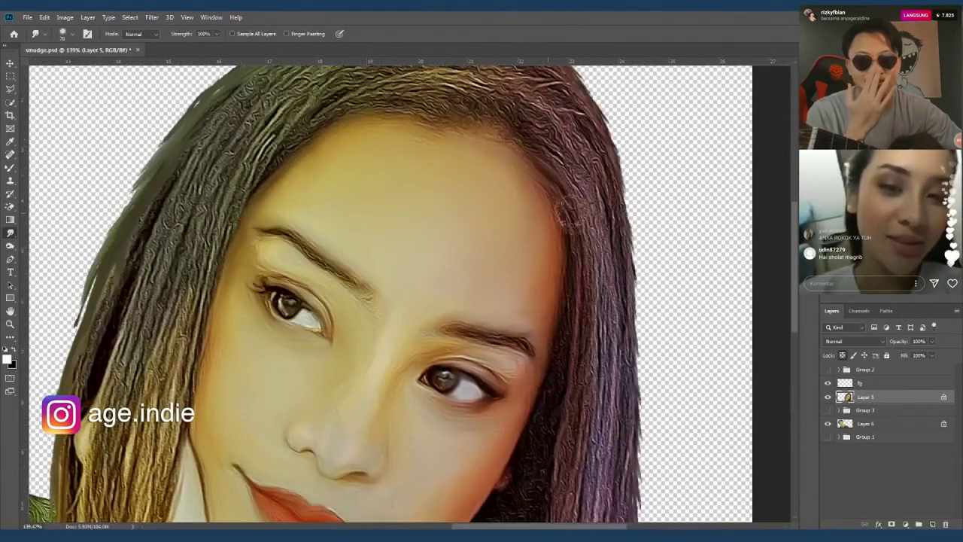
# Step: Smooth the hair strands along the right side of her head
pyautogui.moveTo(602, 301)
pyautogui.mouseDown()
pyautogui.moveTo(531, 113)
pyautogui.moveTo(596, 146)
pyautogui.moveTo(542, 71)
pyautogui.moveTo(621, 225)
pyautogui.moveTo(576, 460)
pyautogui.mouseUp()
pyautogui.scroll(-1, 673, 214)
pyautogui.moveTo(568, 151); pyautogui.dragTo(542, 362)
pyautogui.moveTo(580, 196); pyautogui.dragTo(572, 459)
pyautogui.scroll(-2, 595, 301)
pyautogui.moveTo(618, 200); pyautogui.dragTo(614, 381)
pyautogui.moveTo(584, 346)
pyautogui.mouseDown()
pyautogui.moveTo(569, 482)
pyautogui.moveTo(582, 331)
pyautogui.mouseUp()
pyautogui.moveTo(605, 291)
pyautogui.mouseDown()
pyautogui.moveTo(564, 507)
pyautogui.moveTo(557, 263)
pyautogui.mouseUp()
# Step: Smooth the dark hair beside her chin and across her crown
pyautogui.moveTo(489, 466)
pyautogui.mouseDown()
pyautogui.moveTo(505, 347)
pyautogui.moveTo(425, 474)
pyautogui.mouseUp()
pyautogui.moveTo(446, 399)
pyautogui.mouseDown()
pyautogui.moveTo(523, 333)
pyautogui.moveTo(414, 442)
pyautogui.moveTo(543, 346)
pyautogui.mouseUp()
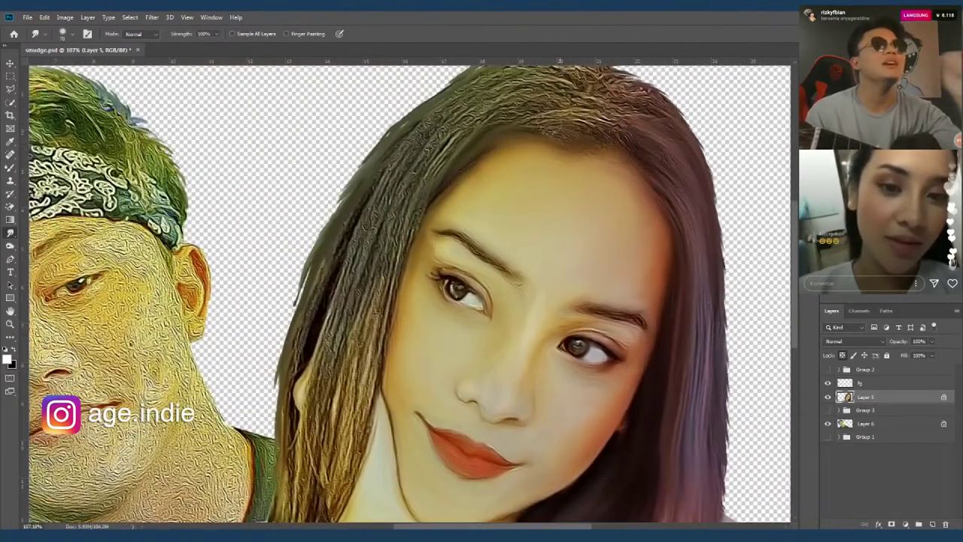
pyautogui.moveTo(463, 105)
pyautogui.mouseDown()
pyautogui.moveTo(618, 139)
pyautogui.moveTo(455, 106)
pyautogui.moveTo(677, 121)
pyautogui.mouseUp()
pyautogui.moveTo(467, 226); pyautogui.dragTo(632, 113)
pyautogui.moveTo(451, 256)
pyautogui.mouseDown()
pyautogui.moveTo(617, 121)
pyautogui.moveTo(550, 109)
pyautogui.moveTo(407, 376)
pyautogui.mouseUp()
# Step: Smooth the left-side hair strands down toward her shoulder
pyautogui.moveTo(433, 225); pyautogui.dragTo(398, 422)
pyautogui.moveTo(391, 317); pyautogui.dragTo(387, 270)
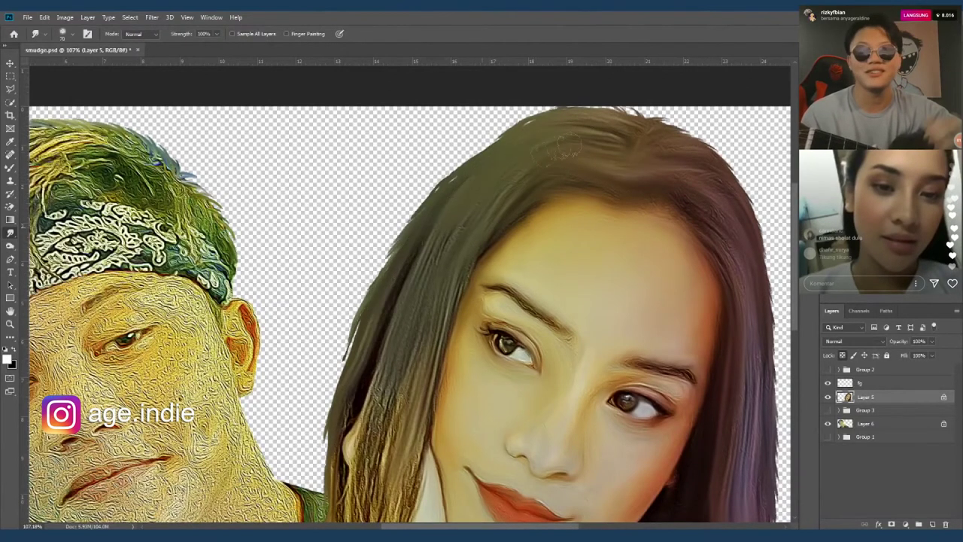
pyautogui.moveTo(421, 354); pyautogui.dragTo(467, 200)
pyautogui.moveTo(467, 256); pyautogui.dragTo(432, 422)
pyautogui.moveTo(467, 185); pyautogui.dragTo(418, 410)
pyautogui.moveTo(452, 230); pyautogui.dragTo(387, 433)
pyautogui.moveTo(433, 290); pyautogui.dragTo(422, 380)
pyautogui.moveTo(399, 256); pyautogui.dragTo(380, 380)
pyautogui.moveTo(399, 279); pyautogui.dragTo(440, 169)
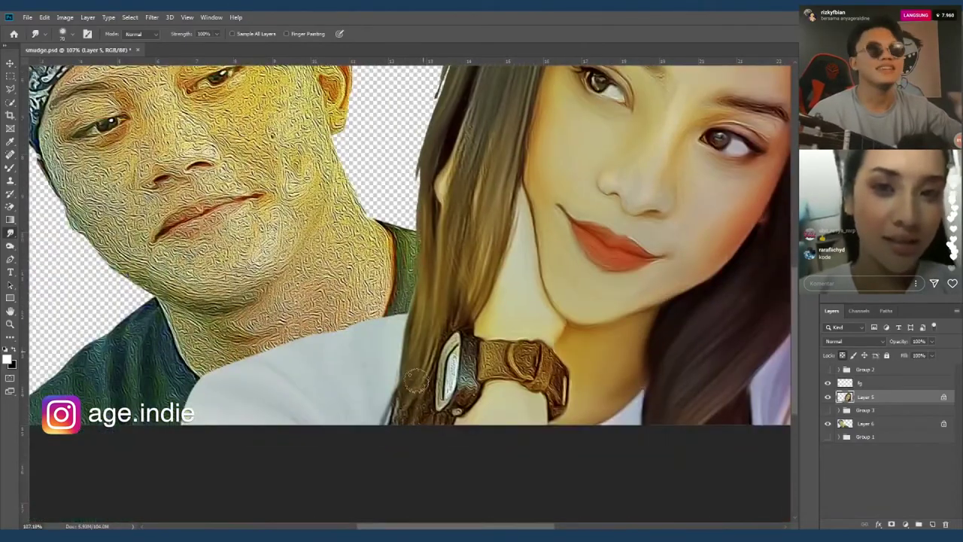
pyautogui.scroll(-5, 439, 424)
pyautogui.scroll(5, 240, 256)
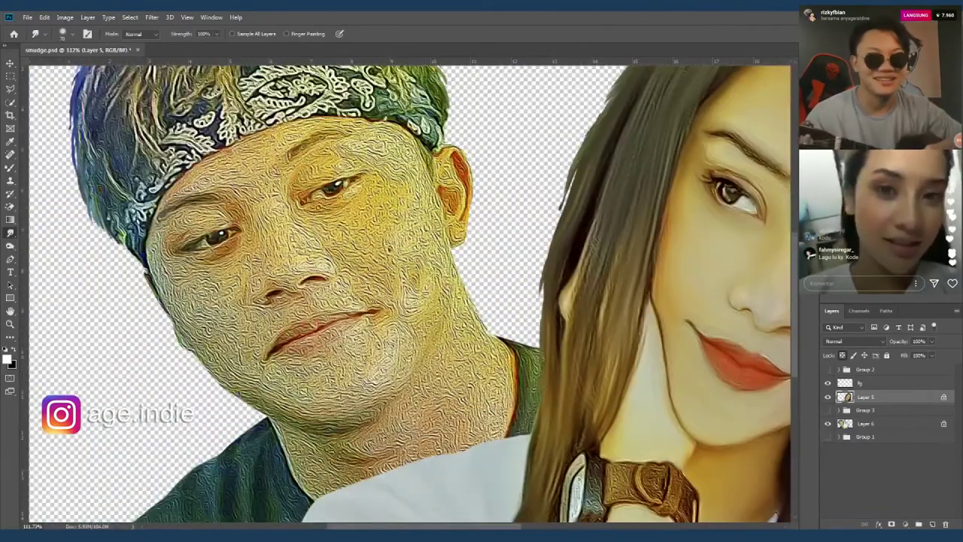
# Step: On Layer 6, smooth the man's nose bridge, forehead, upper ear edge and left temple
pyautogui.click(865, 423)
pyautogui.scroll(2, 385, 316)
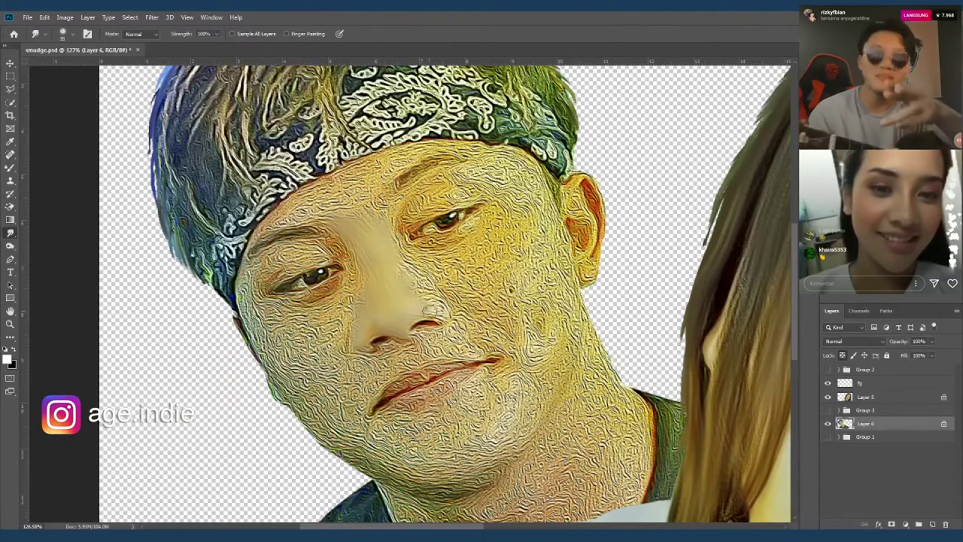
pyautogui.moveTo(426, 297)
pyautogui.mouseDown()
pyautogui.moveTo(414, 272)
pyautogui.moveTo(455, 316)
pyautogui.mouseUp()
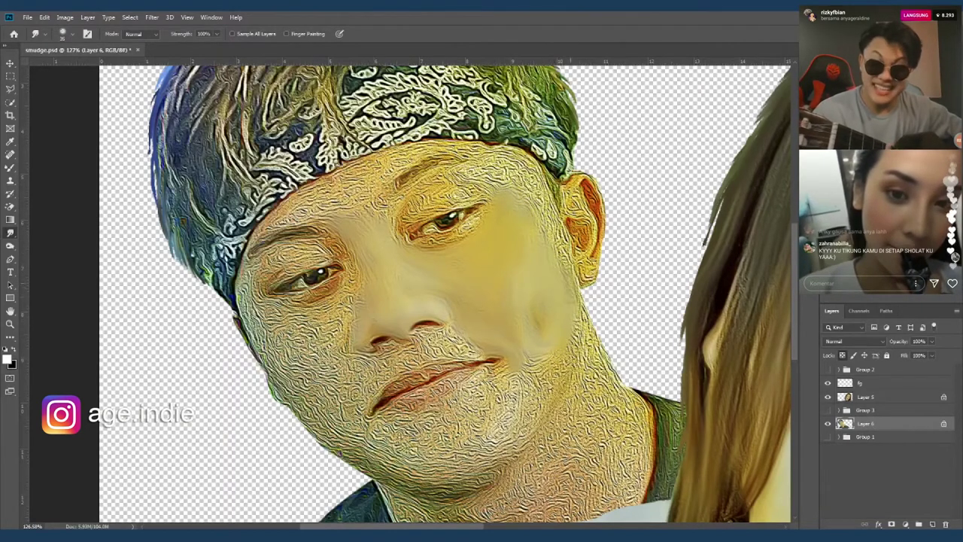
pyautogui.moveTo(550, 226); pyautogui.dragTo(493, 170)
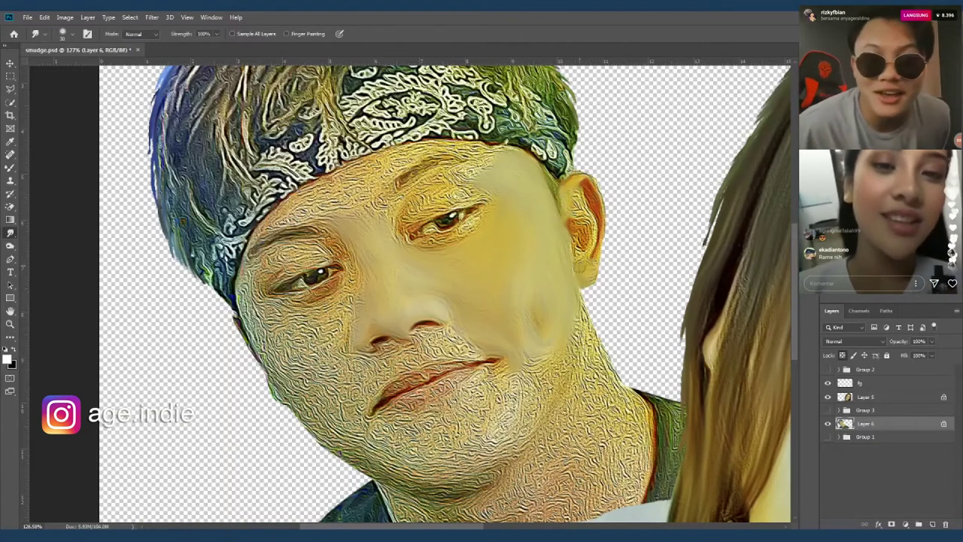
pyautogui.moveTo(579, 197); pyautogui.dragTo(566, 230)
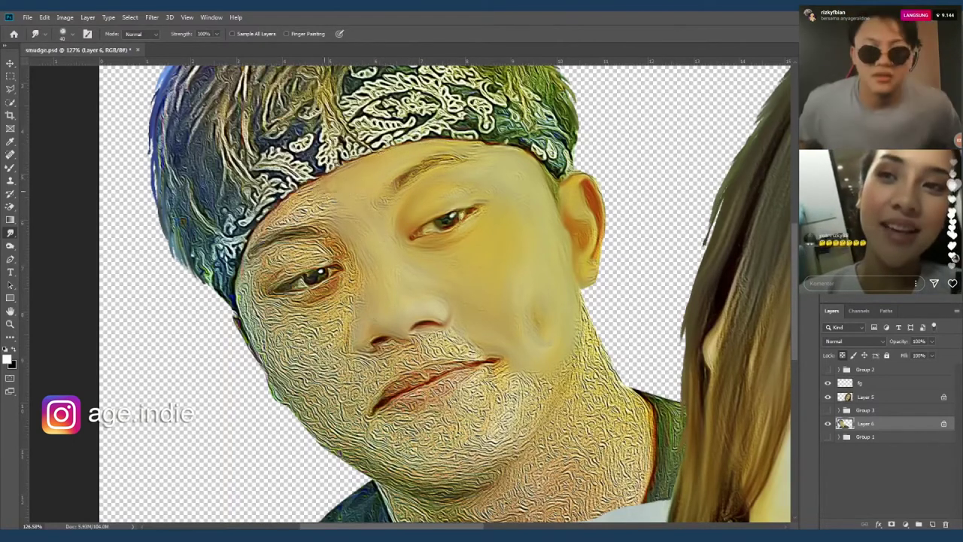
pyautogui.moveTo(322, 203); pyautogui.dragTo(256, 241)
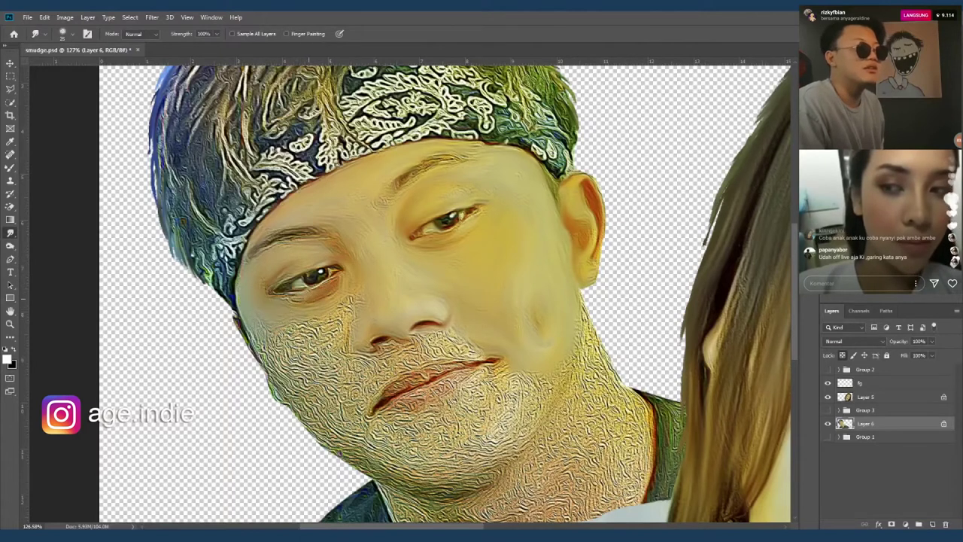
# Step: Smooth the man's left cheek, the skin above his lip, his chin and lower lip
pyautogui.moveTo(350, 322)
pyautogui.mouseDown()
pyautogui.moveTo(286, 331)
pyautogui.moveTo(360, 352)
pyautogui.mouseUp()
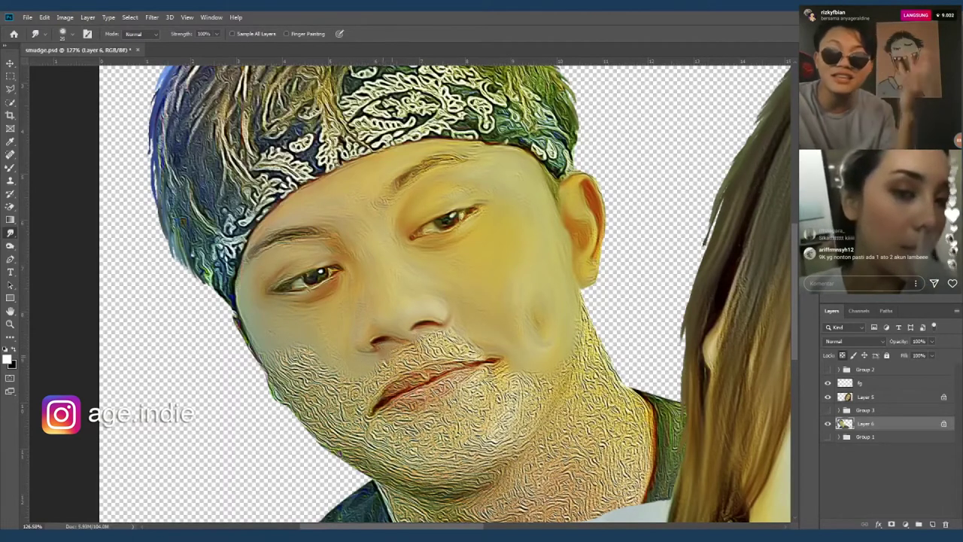
pyautogui.moveTo(430, 339); pyautogui.dragTo(474, 348)
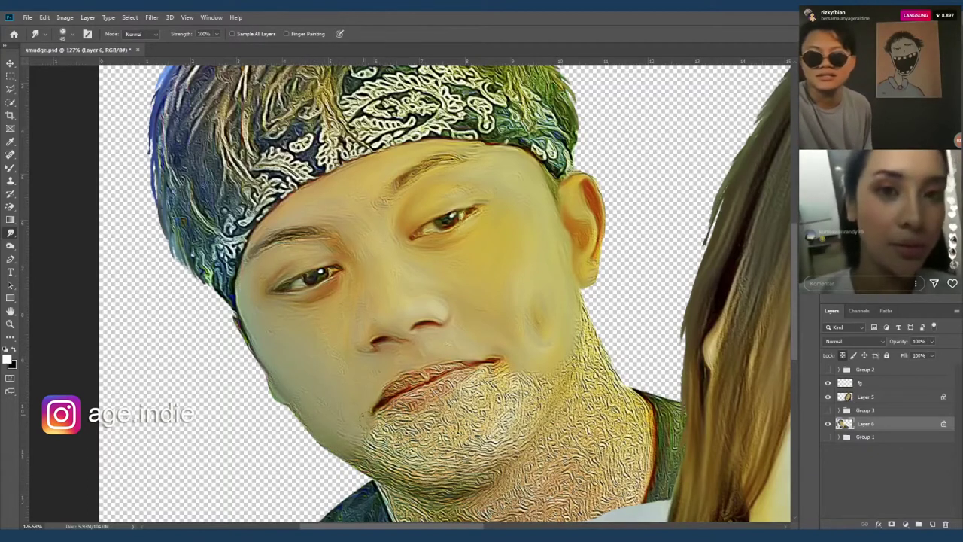
pyautogui.moveTo(495, 370)
pyautogui.mouseDown()
pyautogui.moveTo(482, 403)
pyautogui.moveTo(512, 387)
pyautogui.mouseUp()
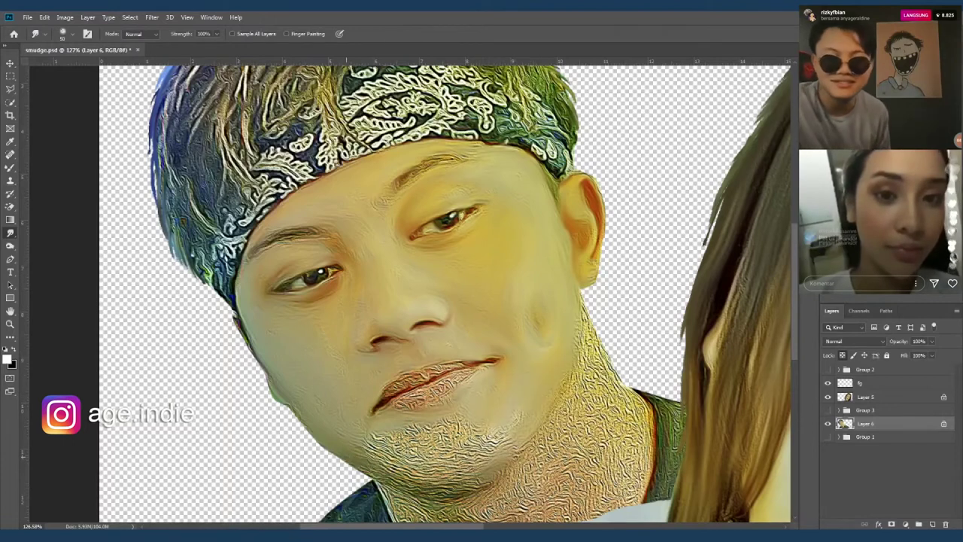
pyautogui.moveTo(437, 482); pyautogui.dragTo(388, 455)
pyautogui.moveTo(464, 435)
pyautogui.mouseDown()
pyautogui.moveTo(425, 452)
pyautogui.moveTo(440, 466)
pyautogui.mouseUp()
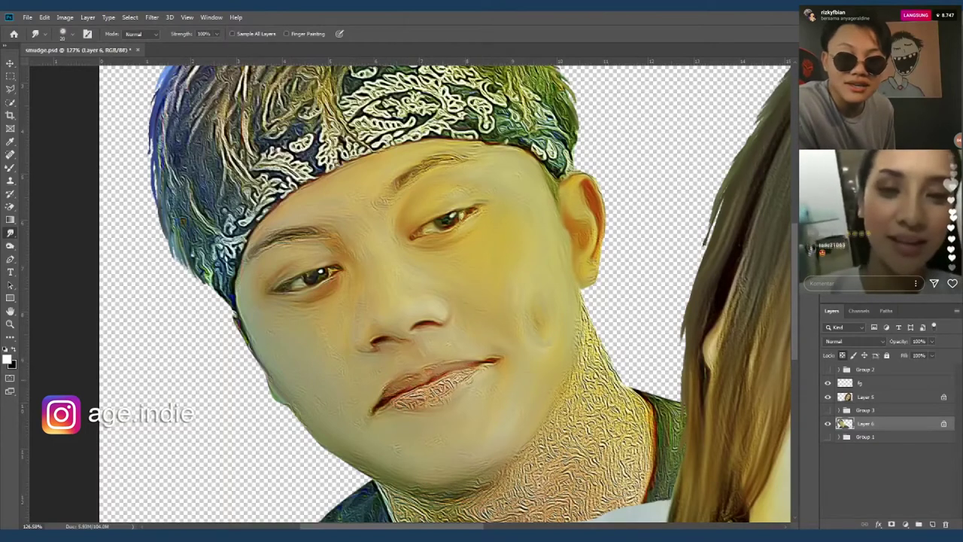
pyautogui.moveTo(457, 383); pyautogui.dragTo(414, 393)
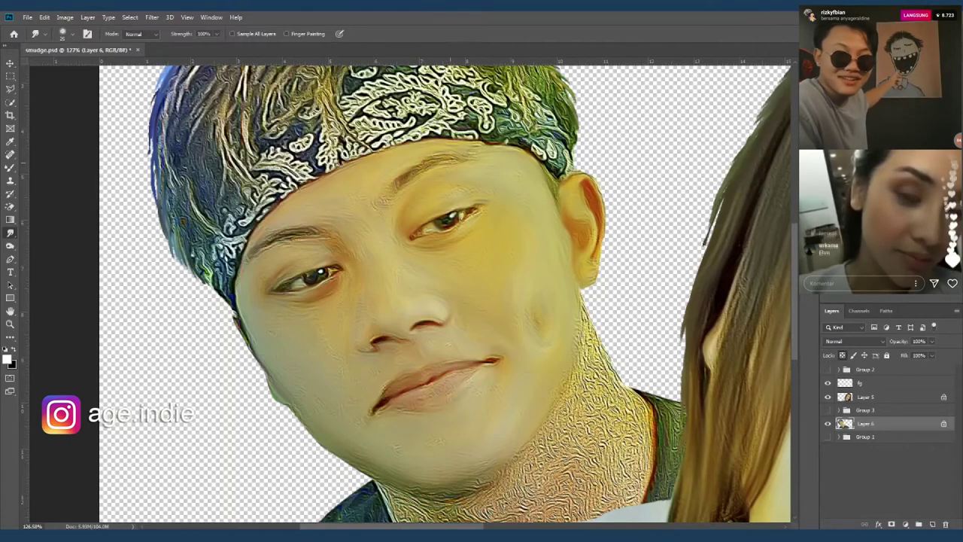
# Step: Smudge the man's upper neck and the area along his right jaw smooth
pyautogui.scroll(-3, 306, 226)
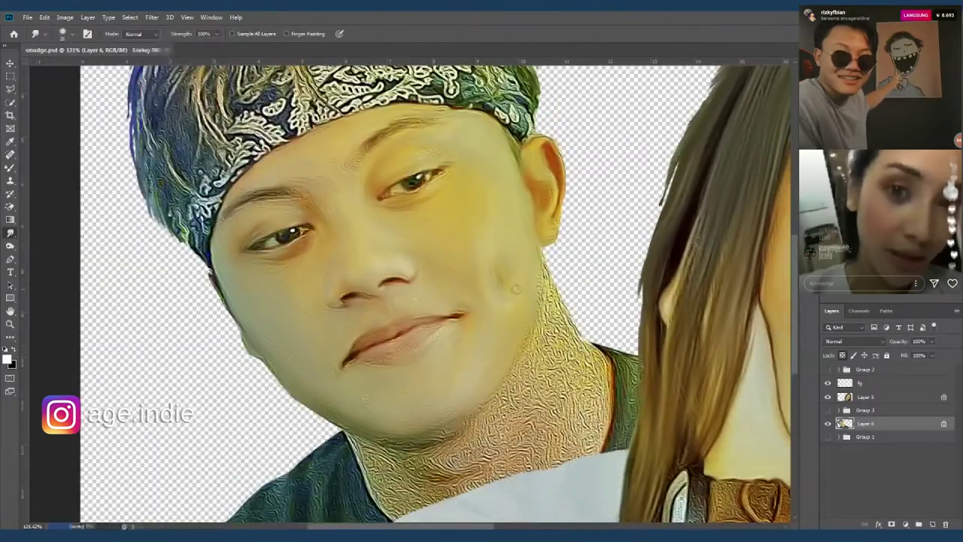
pyautogui.moveTo(527, 353); pyautogui.dragTo(499, 428)
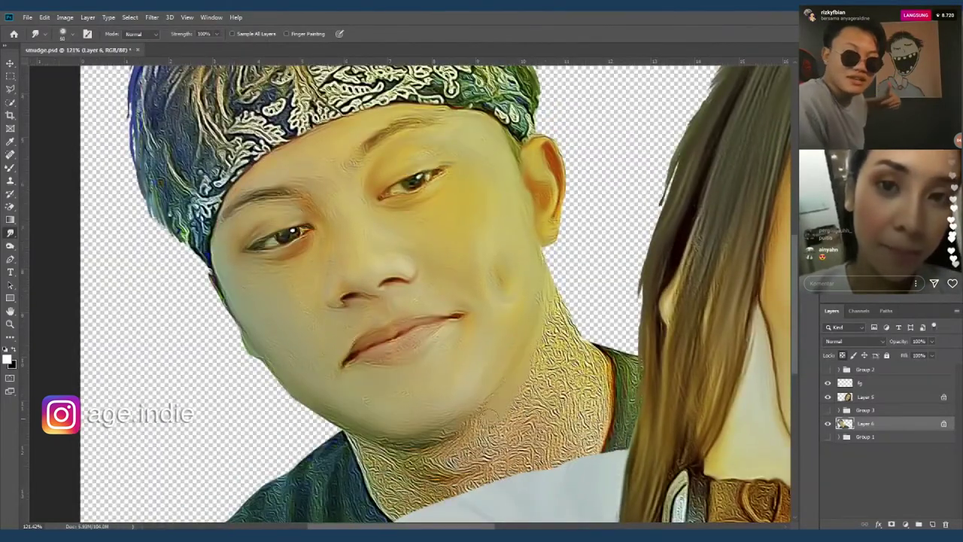
pyautogui.moveTo(561, 297); pyautogui.dragTo(596, 410)
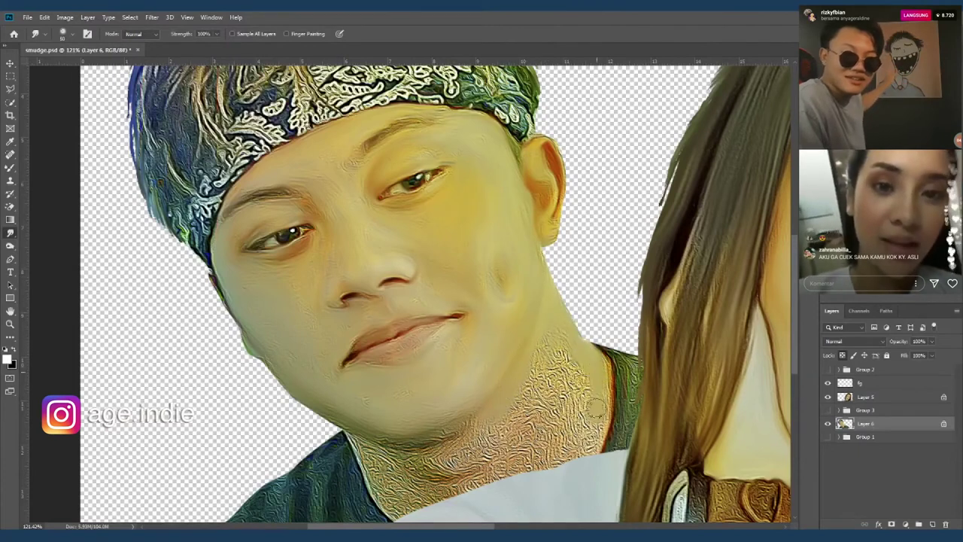
pyautogui.moveTo(572, 342); pyautogui.dragTo(531, 399)
pyautogui.moveTo(584, 384); pyautogui.dragTo(553, 451)
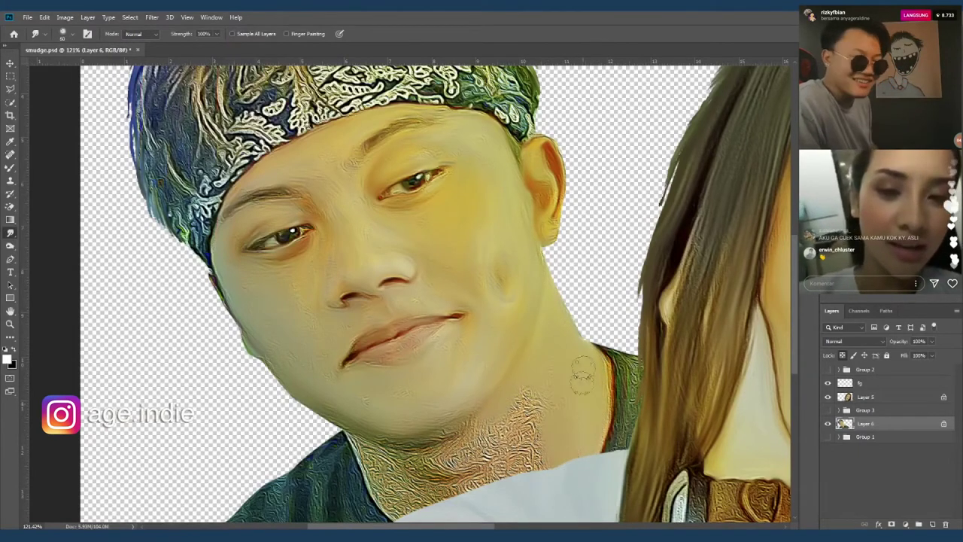
# Step: Smooth the remaining lower neck texture down toward the collar
pyautogui.moveTo(358, 436)
pyautogui.mouseDown()
pyautogui.moveTo(388, 516)
pyautogui.moveTo(396, 501)
pyautogui.mouseUp()
pyautogui.moveTo(384, 459)
pyautogui.mouseDown()
pyautogui.moveTo(433, 493)
pyautogui.moveTo(448, 518)
pyautogui.mouseUp()
pyautogui.moveTo(542, 452); pyautogui.dragTo(523, 474)
pyautogui.moveTo(538, 435); pyautogui.dragTo(471, 486)
pyautogui.moveTo(527, 399); pyautogui.dragTo(440, 455)
pyautogui.moveTo(497, 444); pyautogui.dragTo(444, 468)
# Step: Blend the orange collar texture into green and smooth the dark green shirt
pyautogui.moveTo(591, 406); pyautogui.dragTo(621, 354)
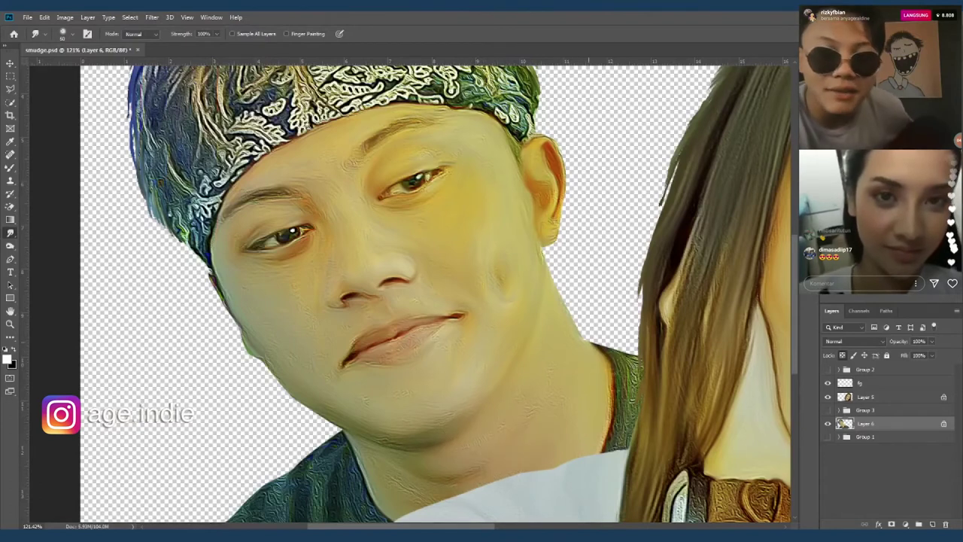
pyautogui.moveTo(606, 452); pyautogui.dragTo(614, 376)
pyautogui.moveTo(632, 433); pyautogui.dragTo(629, 354)
pyautogui.scroll(-3, 633, 426)
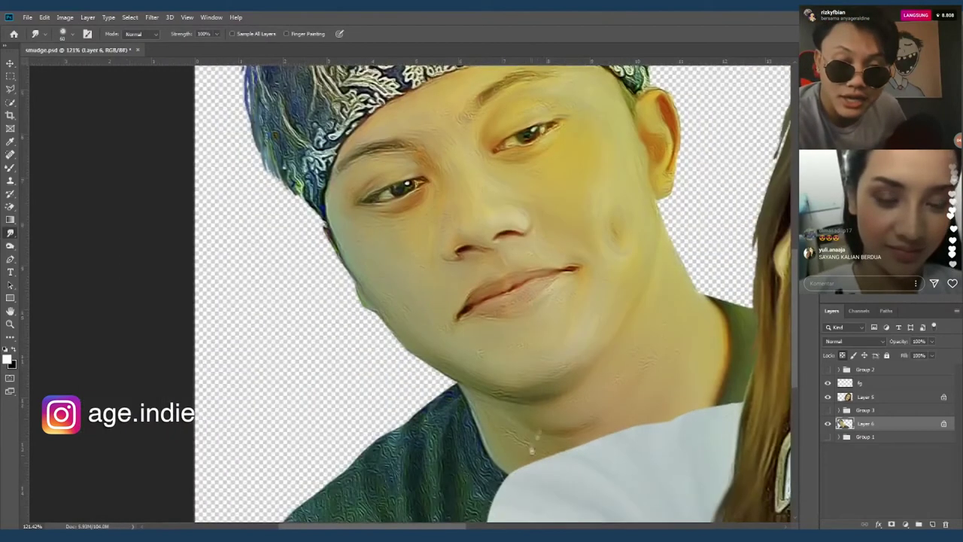
pyautogui.hscroll(-4, 602, 421)
pyautogui.moveTo(494, 386)
pyautogui.mouseDown()
pyautogui.moveTo(474, 339)
pyautogui.moveTo(467, 429)
pyautogui.mouseUp()
pyautogui.moveTo(444, 353); pyautogui.dragTo(426, 447)
pyautogui.moveTo(406, 399); pyautogui.dragTo(363, 425)
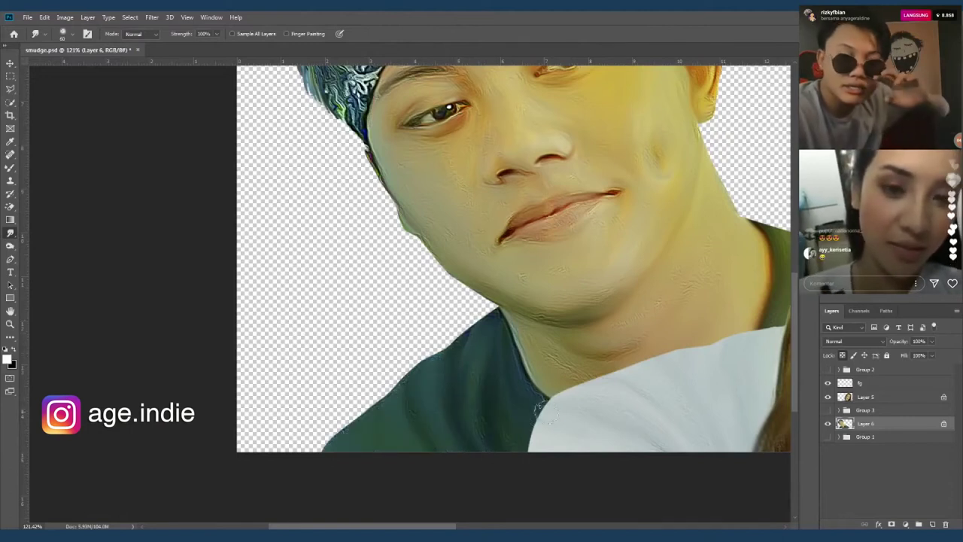
pyautogui.scroll(2, 433, 369)
pyautogui.hscroll(1, 433, 368)
pyautogui.scroll(3, 647, 241)
pyautogui.scroll(3, 648, 241)
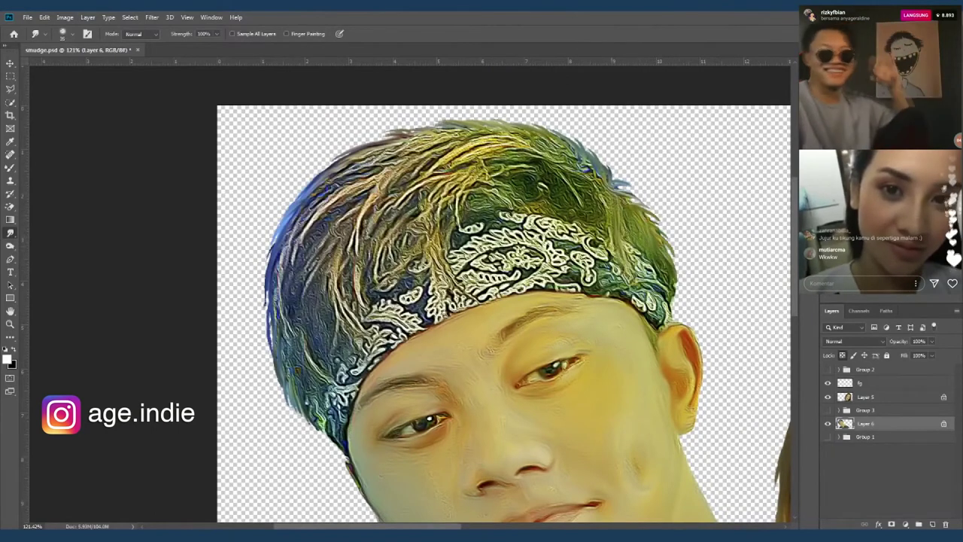
# Step: Smudge the hair strands on the right and across the top of his head into flowing locks
pyautogui.moveTo(591, 207); pyautogui.dragTo(539, 192)
pyautogui.moveTo(603, 188); pyautogui.dragTo(537, 136)
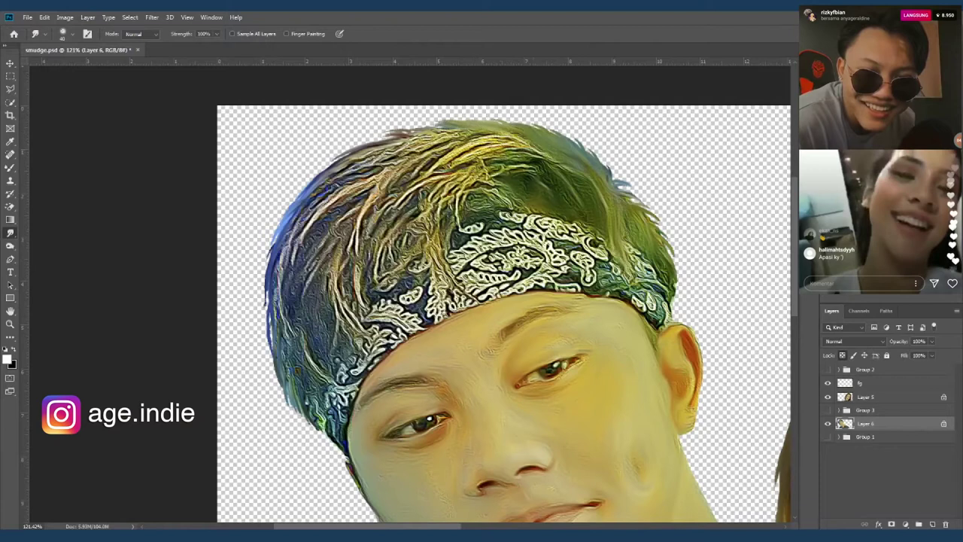
pyautogui.moveTo(513, 184); pyautogui.dragTo(402, 132)
pyautogui.moveTo(536, 171); pyautogui.dragTo(451, 148)
pyautogui.moveTo(536, 214); pyautogui.dragTo(414, 158)
pyautogui.moveTo(505, 193)
pyautogui.mouseDown()
pyautogui.moveTo(451, 166)
pyautogui.moveTo(467, 180)
pyautogui.mouseUp()
pyautogui.moveTo(538, 216); pyautogui.dragTo(429, 185)
# Step: Smooth the hair just above and beside the bandana
pyautogui.moveTo(486, 235); pyautogui.dragTo(435, 196)
pyautogui.moveTo(435, 263); pyautogui.dragTo(420, 224)
pyautogui.moveTo(407, 290)
pyautogui.mouseDown()
pyautogui.moveTo(374, 226)
pyautogui.moveTo(380, 246)
pyautogui.moveTo(479, 274)
pyautogui.mouseUp()
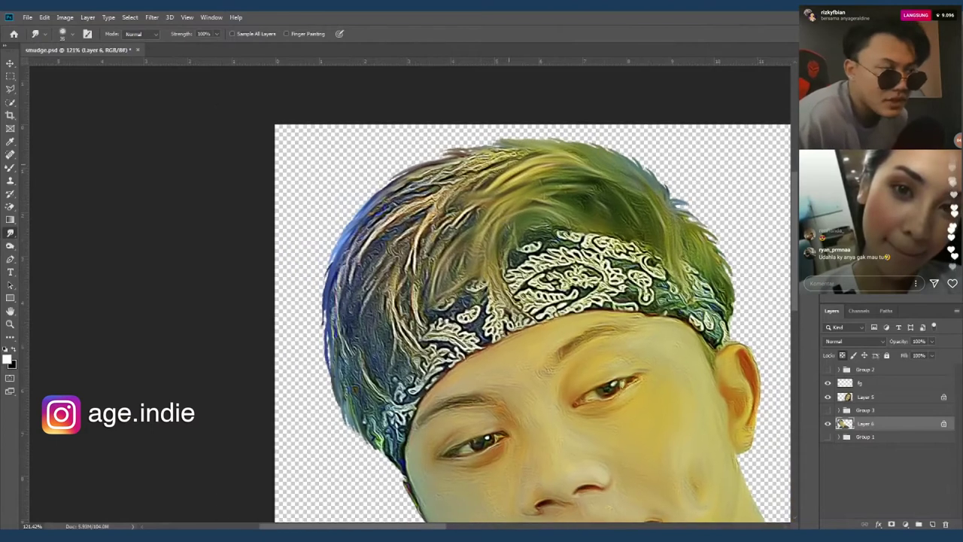
pyautogui.moveTo(497, 226); pyautogui.dragTo(429, 166)
pyautogui.moveTo(459, 248); pyautogui.dragTo(428, 207)
pyautogui.moveTo(452, 297); pyautogui.dragTo(418, 241)
pyautogui.moveTo(418, 350); pyautogui.dragTo(391, 260)
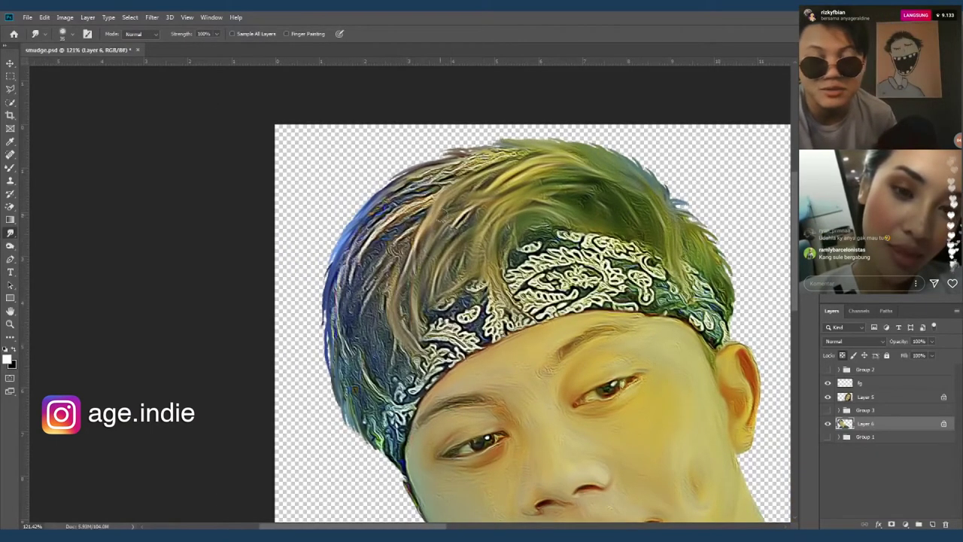
pyautogui.moveTo(519, 151)
pyautogui.mouseDown()
pyautogui.moveTo(444, 155)
pyautogui.moveTo(387, 188)
pyautogui.mouseUp()
pyautogui.moveTo(452, 181); pyautogui.dragTo(342, 275)
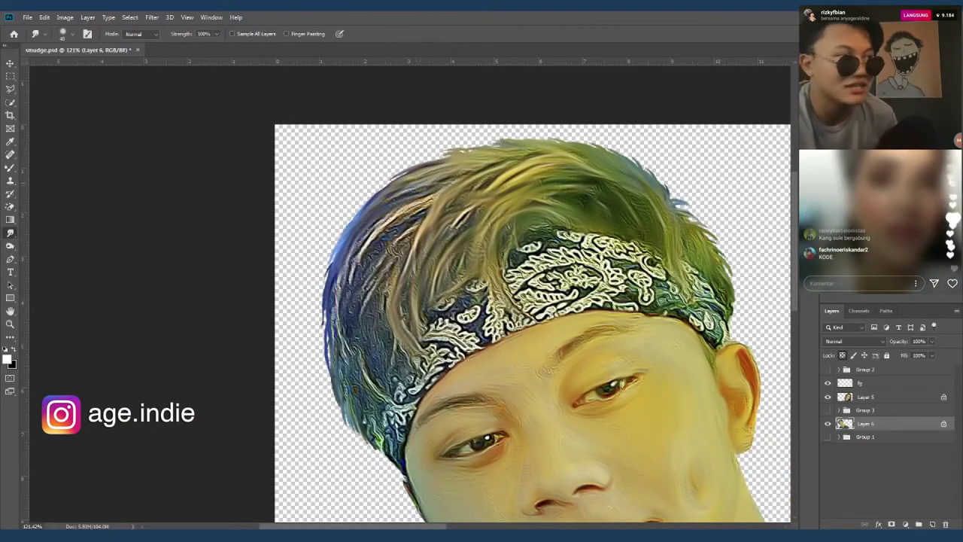
# Step: Smudge the hair on the left side of his head, then zoom to view the whole composition
pyautogui.moveTo(406, 226); pyautogui.dragTo(331, 304)
pyautogui.moveTo(377, 240); pyautogui.dragTo(331, 365)
pyautogui.moveTo(421, 214); pyautogui.dragTo(346, 346)
pyautogui.moveTo(391, 259)
pyautogui.mouseDown()
pyautogui.moveTo(357, 410)
pyautogui.moveTo(375, 368)
pyautogui.mouseUp()
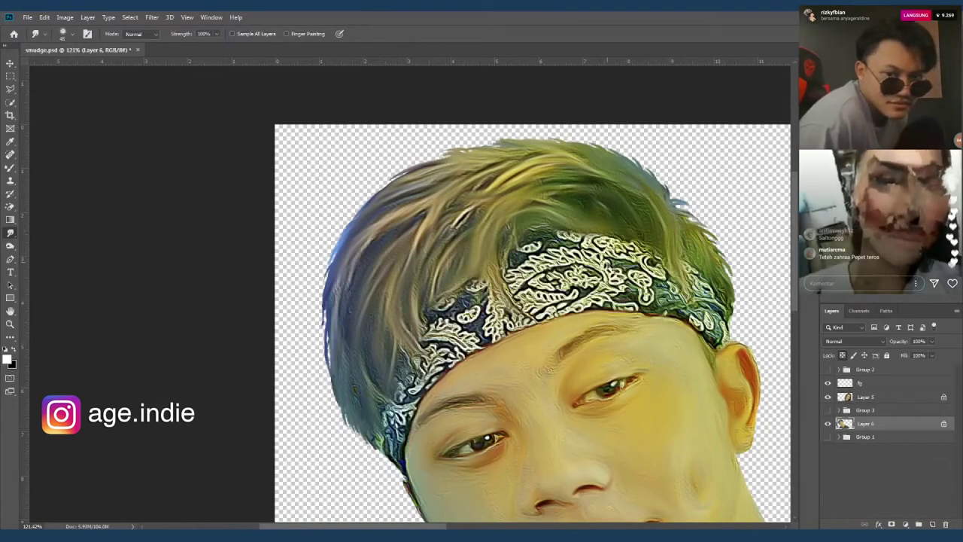
pyautogui.hotkey('ctrl', '-')
pyautogui.hotkey('ctrl', '-')
pyautogui.hotkey('ctrl', '+')
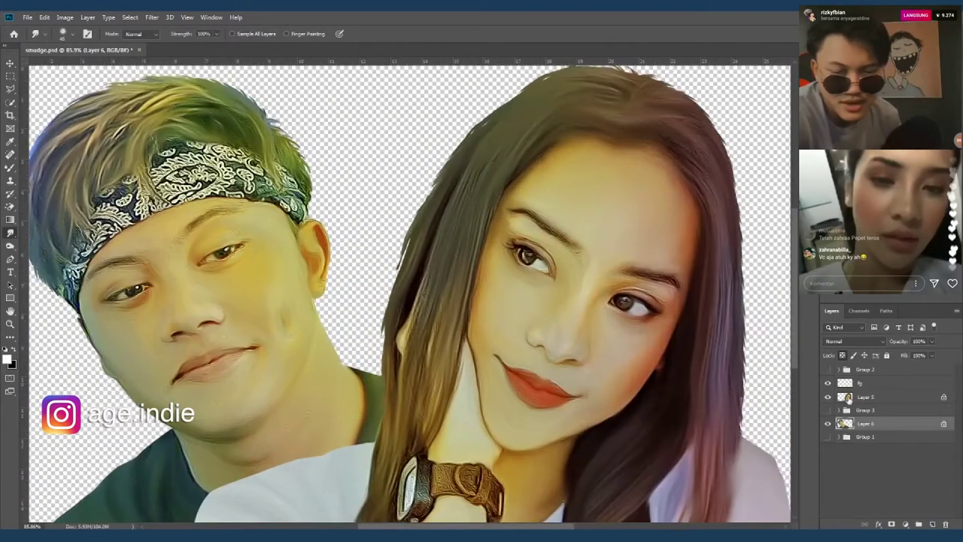
# Step: On Layer 5, dodge the woman's forehead above her eye to brighten it
pyautogui.click(865, 397)
pyautogui.press('o')
pyautogui.scroll(1, 603, 372)
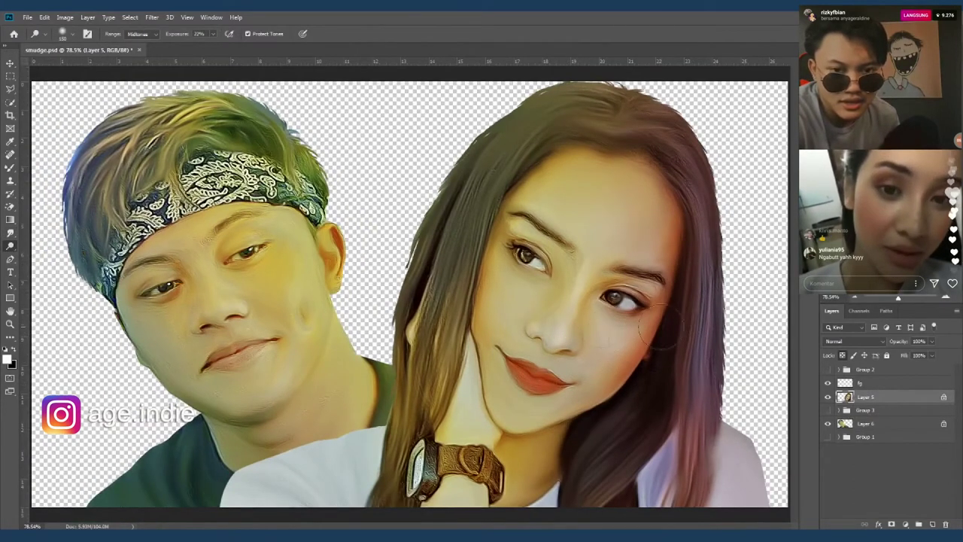
pyautogui.moveTo(645, 242)
pyautogui.mouseDown()
pyautogui.moveTo(602, 204)
pyautogui.moveTo(521, 238)
pyautogui.mouseUp()
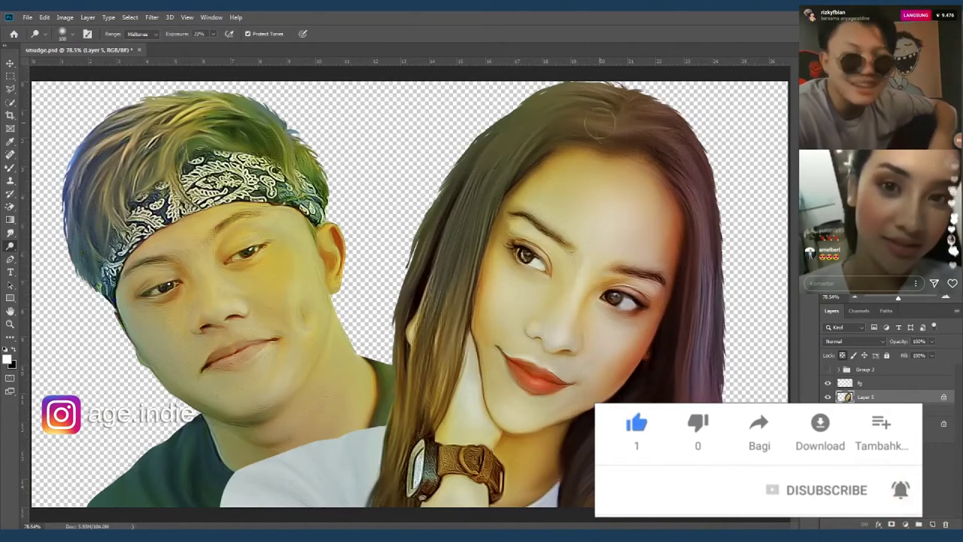
# Step: Burn the woman's hair, the area below her chin and her nose bridge darker
pyautogui.hotkey('shift', 'o')
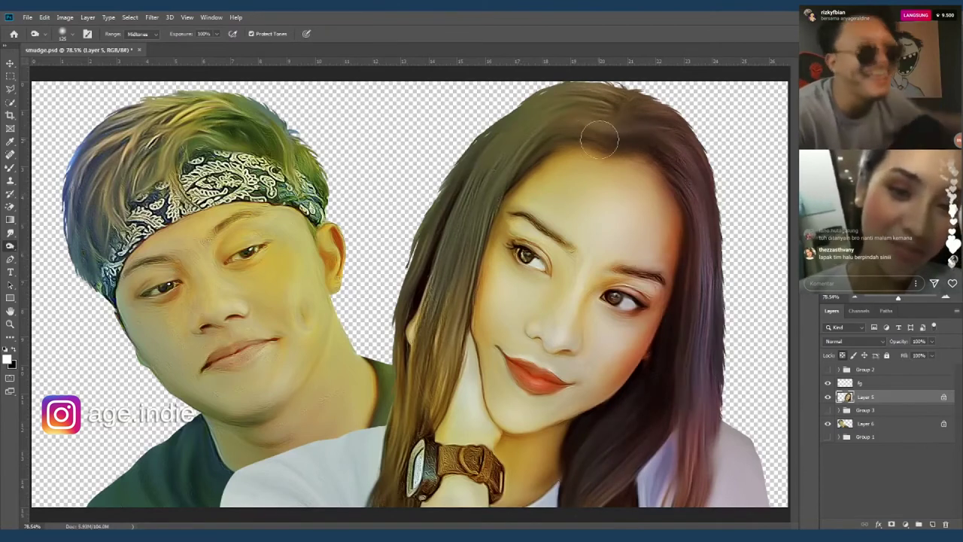
pyautogui.moveTo(600, 139); pyautogui.dragTo(489, 195)
pyautogui.moveTo(542, 105); pyautogui.dragTo(437, 317)
pyautogui.moveTo(482, 173); pyautogui.dragTo(392, 512)
pyautogui.moveTo(599, 412)
pyautogui.mouseDown()
pyautogui.moveTo(557, 451)
pyautogui.moveTo(527, 511)
pyautogui.mouseUp()
pyautogui.moveTo(566, 229); pyautogui.dragTo(563, 268)
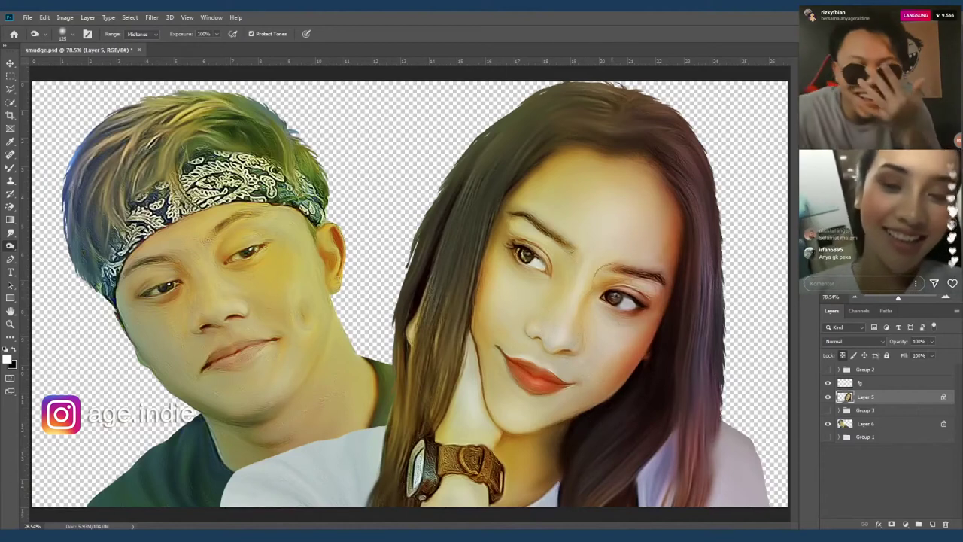
# Step: On Layer 6, dodge the man's nose bridge, cheek, jaw and eyebrow at 22%
pyautogui.click(866, 424)
pyautogui.hotkey('shift', 'o')
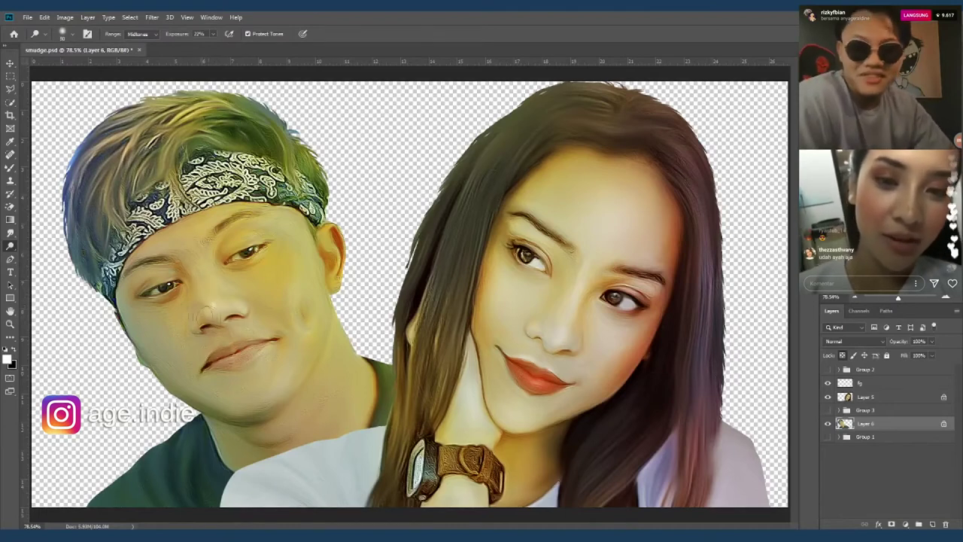
pyautogui.moveTo(203, 294); pyautogui.dragTo(204, 255)
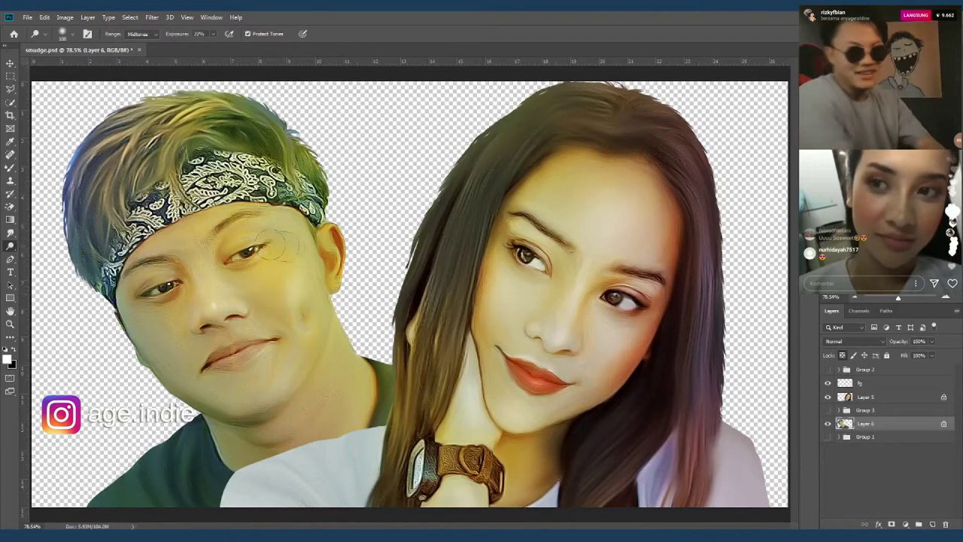
pyautogui.moveTo(297, 241); pyautogui.dragTo(352, 365)
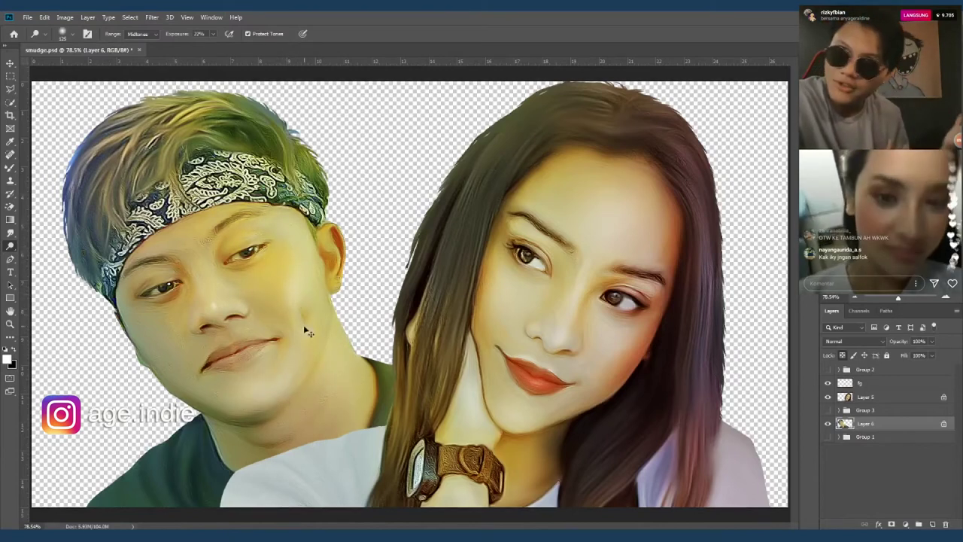
pyautogui.moveTo(164, 325); pyautogui.dragTo(184, 342)
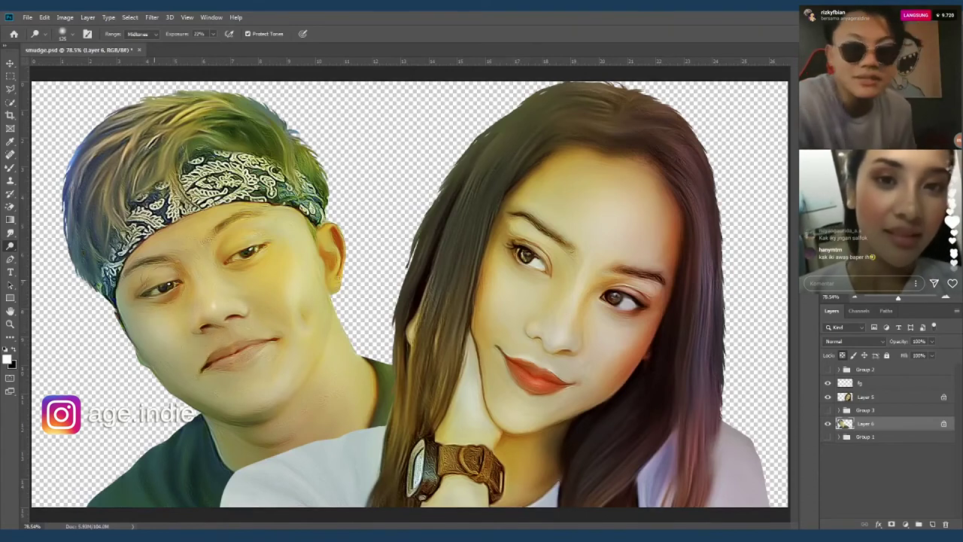
pyautogui.moveTo(184, 229); pyautogui.dragTo(207, 245)
pyautogui.hotkey('shift', 'o')
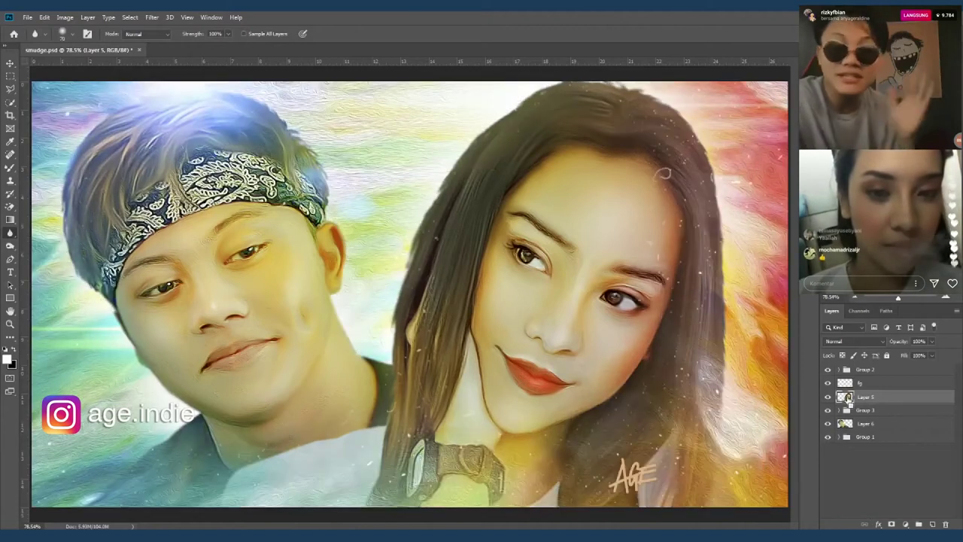
# Step: On Layer 5, darken the midtones with Curves and raise the Levels black point to 14
pyautogui.hotkey('ctrl', 'm')
pyautogui.moveTo(527, 252); pyautogui.dragTo(730, 291)
pyautogui.click(839, 367)
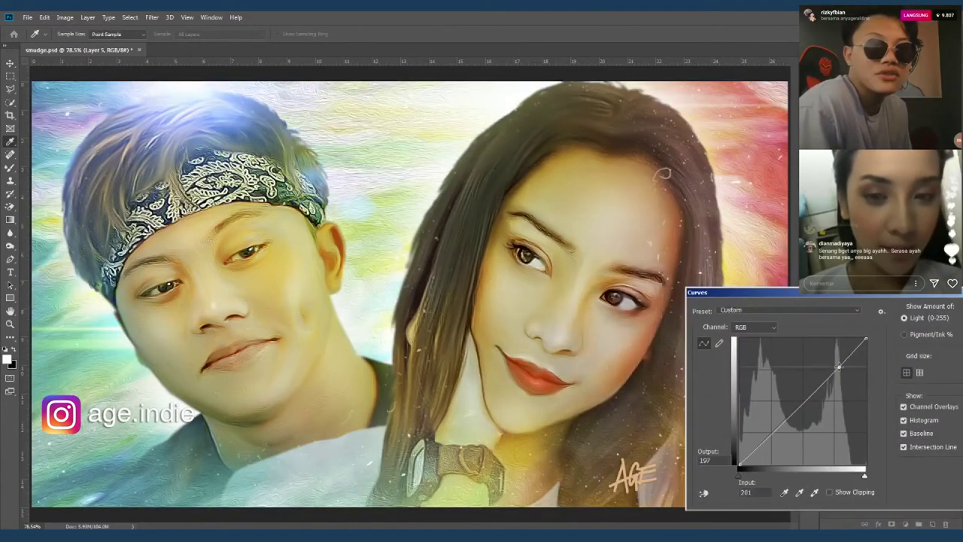
pyautogui.moveTo(801, 401); pyautogui.dragTo(801, 411)
pyautogui.press('Return')
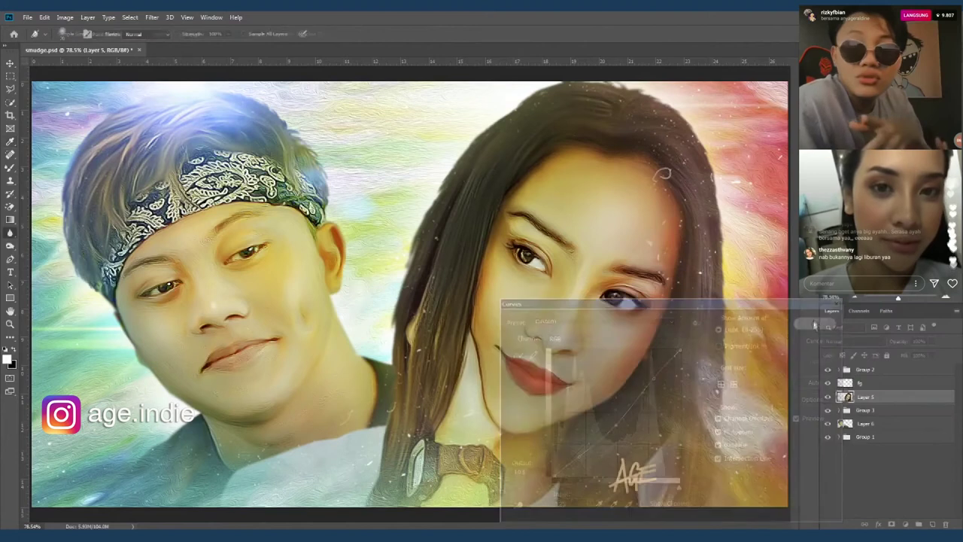
pyautogui.hotkey('ctrl', 'l')
pyautogui.moveTo(840, 365); pyautogui.dragTo(831, 365)
pyautogui.moveTo(772, 365); pyautogui.dragTo(720, 365)
pyautogui.moveTo(745, 254); pyautogui.dragTo(748, 320)
pyautogui.press('Return')
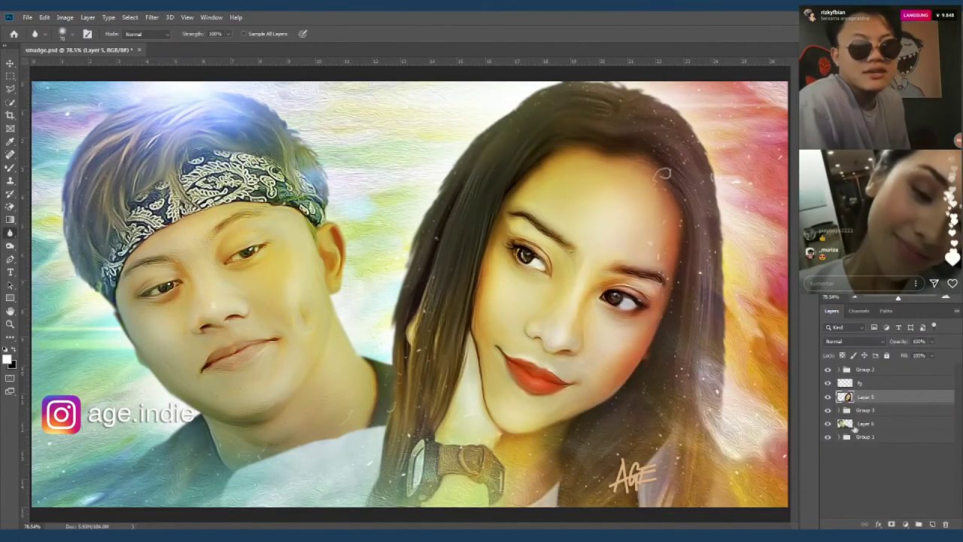
# Step: On the man's layer, darken the midtones with Curves and deepen the shadows with Levels
pyautogui.hotkey('ctrl', 'alt', 'shift', 'e')
pyautogui.hotkey('ctrl', 'm')
pyautogui.moveTo(564, 303); pyautogui.dragTo(792, 308)
pyautogui.click(879, 383)
pyautogui.moveTo(845, 415); pyautogui.dragTo(844, 429)
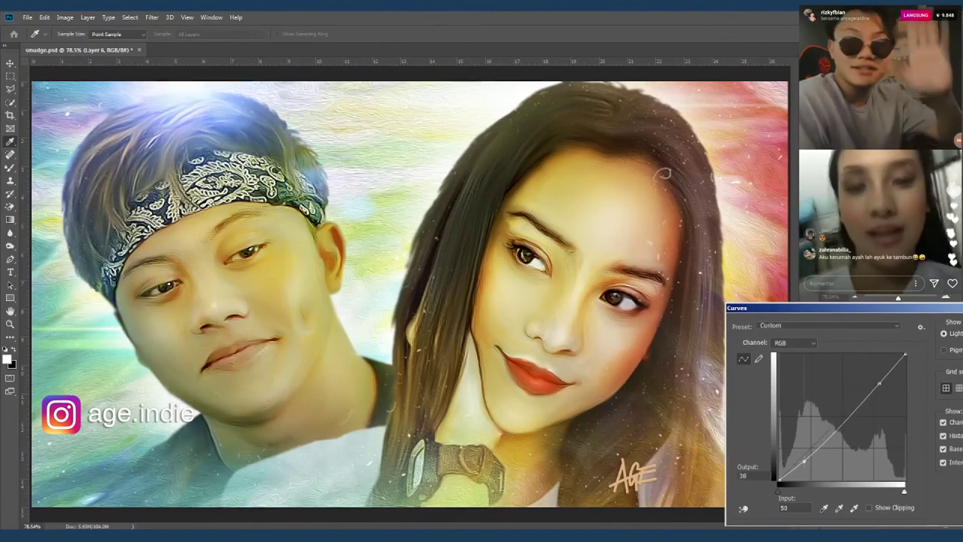
pyautogui.moveTo(790, 308); pyautogui.dragTo(683, 304)
pyautogui.click(933, 325)
pyautogui.hotkey('ctrl', 'l')
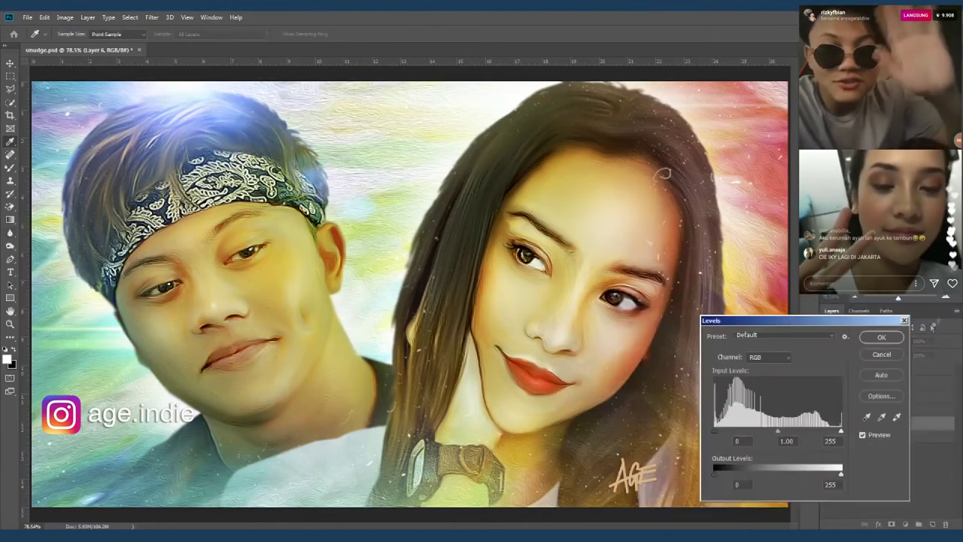
pyautogui.moveTo(721, 436); pyautogui.dragTo(727, 439)
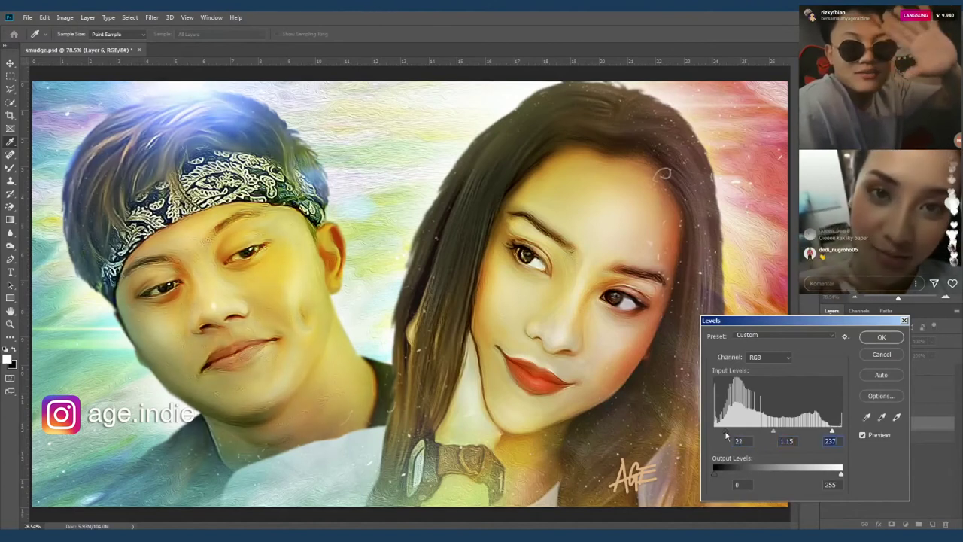
pyautogui.press('Return')
# Step: Move the light glow layer in Group 3 over the man's head
pyautogui.click(841, 372)
pyautogui.click(841, 370)
pyautogui.click(840, 467)
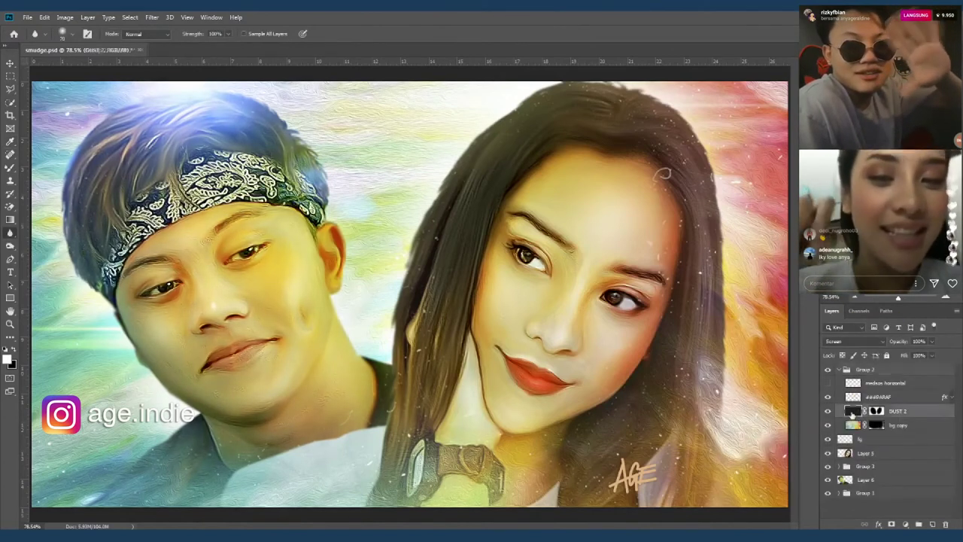
pyautogui.click(894, 480)
pyautogui.hotkey('ctrl', 't')
pyautogui.moveTo(302, 117); pyautogui.dragTo(221, 97)
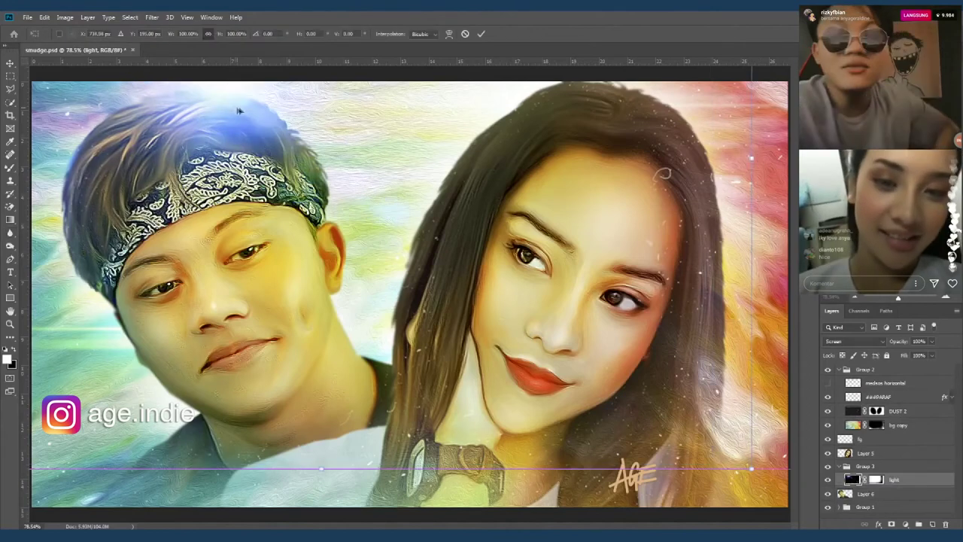
pyautogui.press('Return')
pyautogui.press('r')
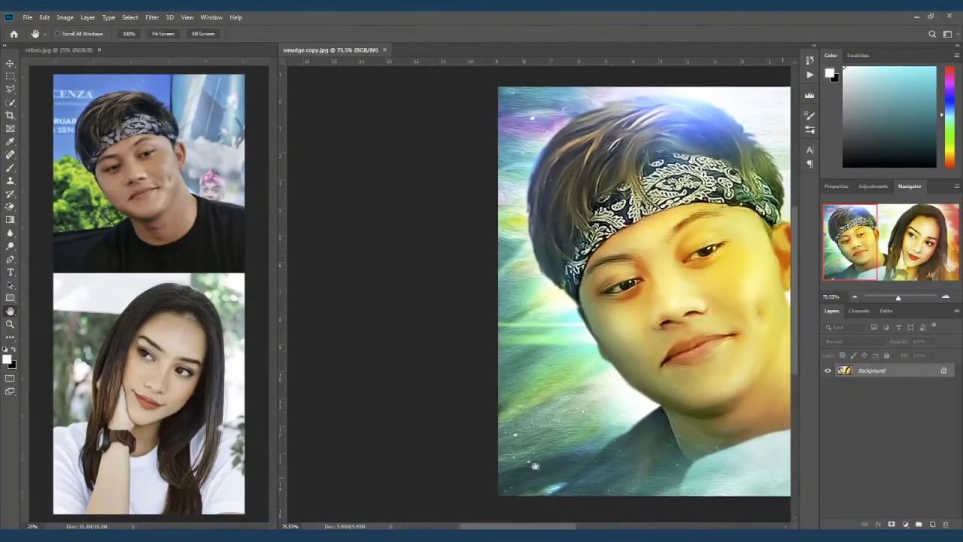
# Step: Pan and scroll around the finished smudge copy.jpg painting to inspect both figures
pyautogui.moveTo(534, 466); pyautogui.dragTo(343, 473)
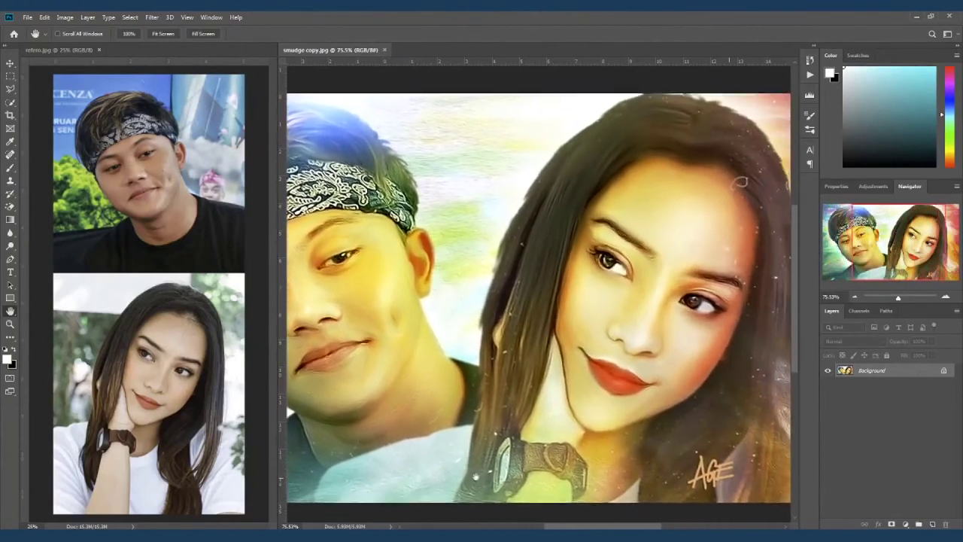
pyautogui.scroll(-5, 451, 467)
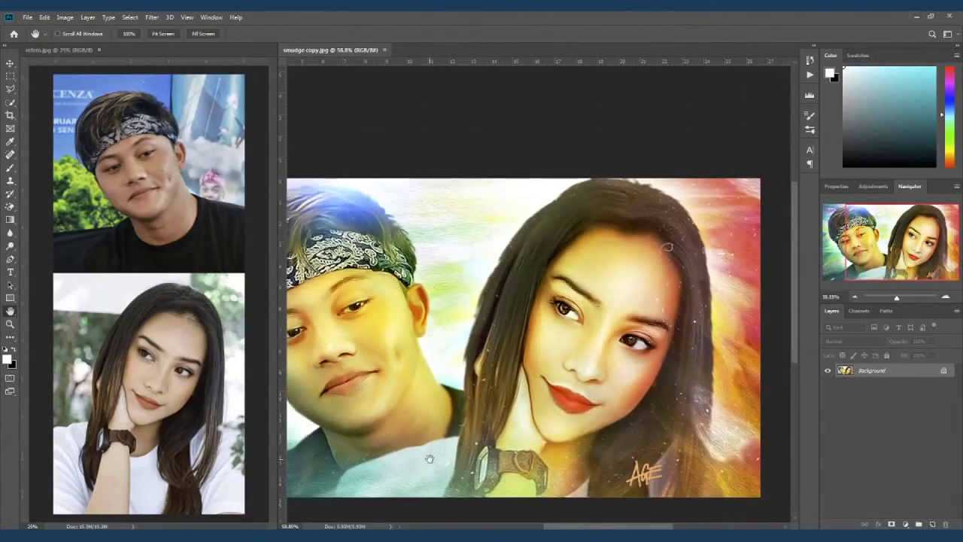
pyautogui.moveTo(429, 459); pyautogui.dragTo(489, 435)
pyautogui.scroll(-1, 523, 441)
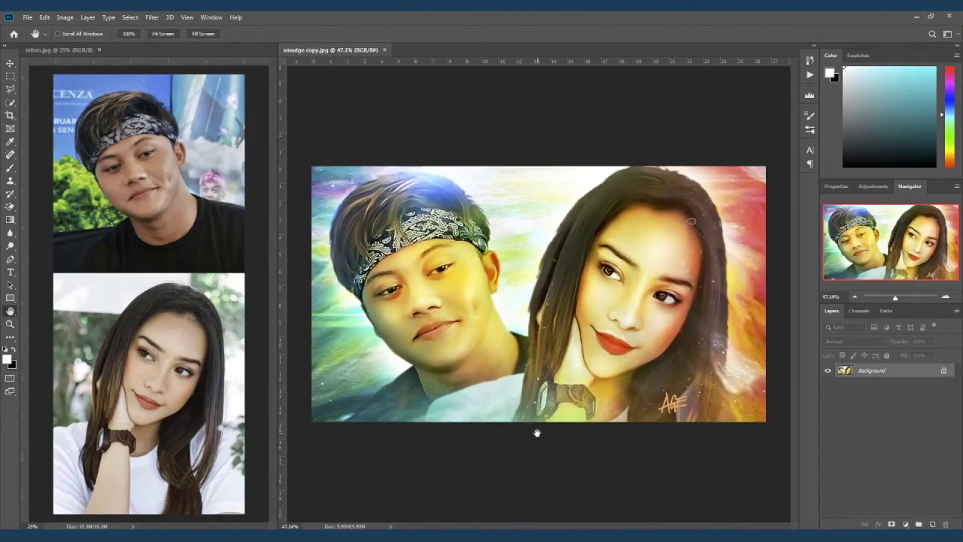
pyautogui.scroll(2, 535, 432)
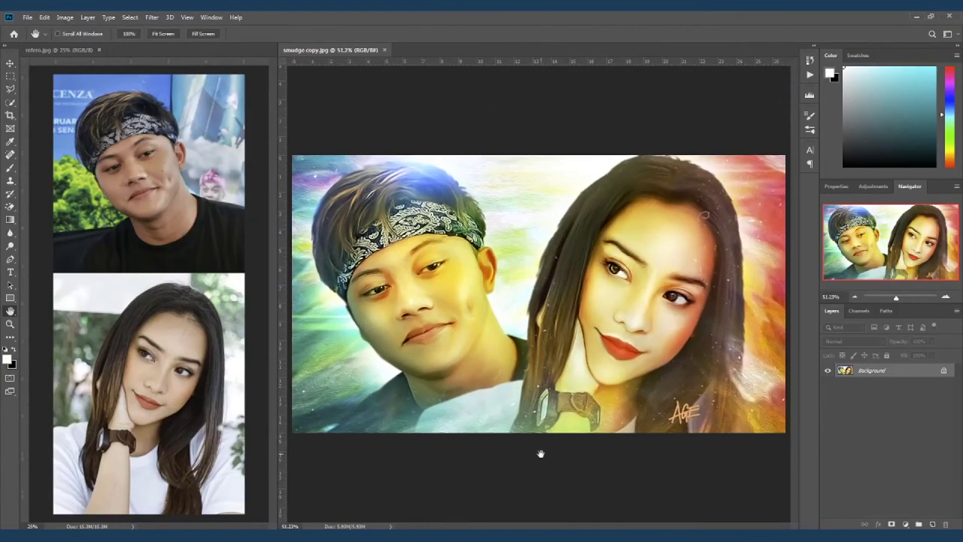
pyautogui.scroll(1, 496, 408)
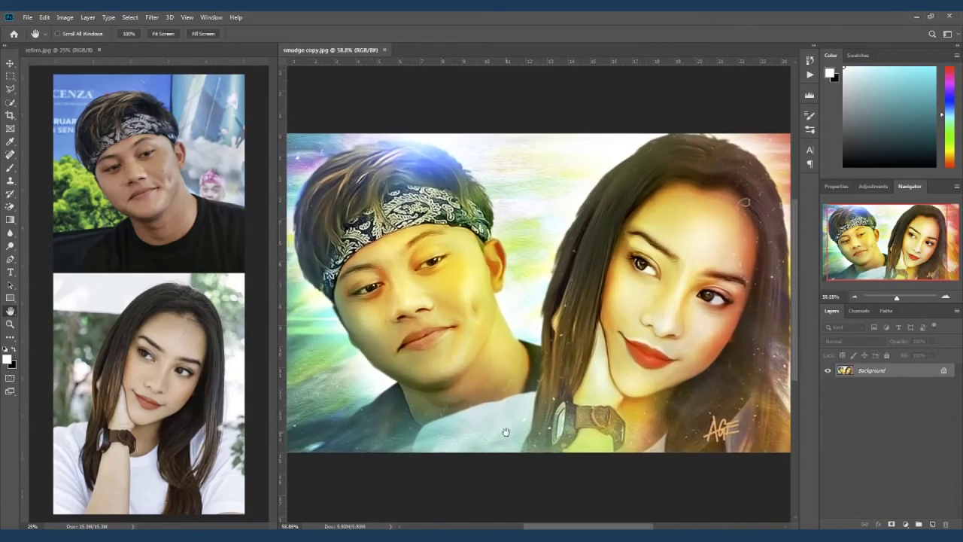
pyautogui.scroll(-1, 531, 435)
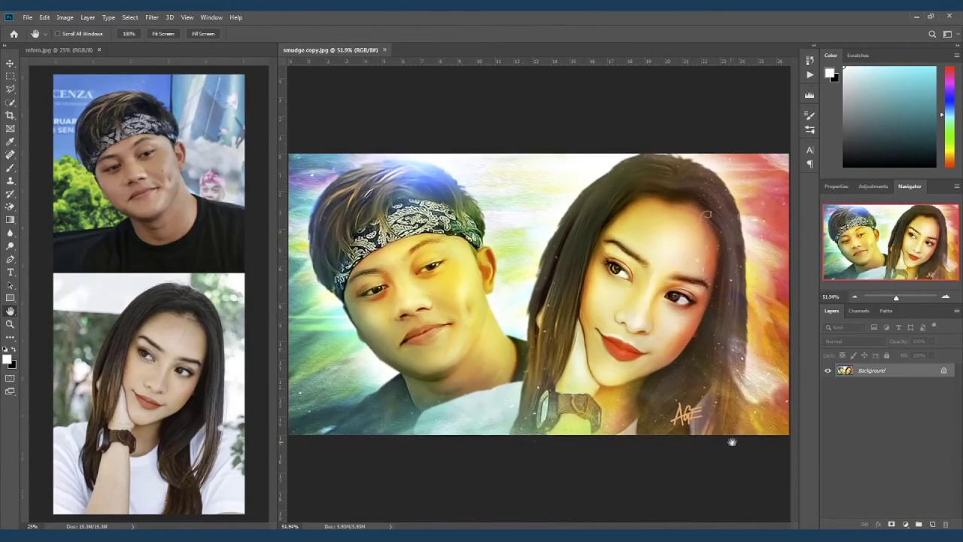